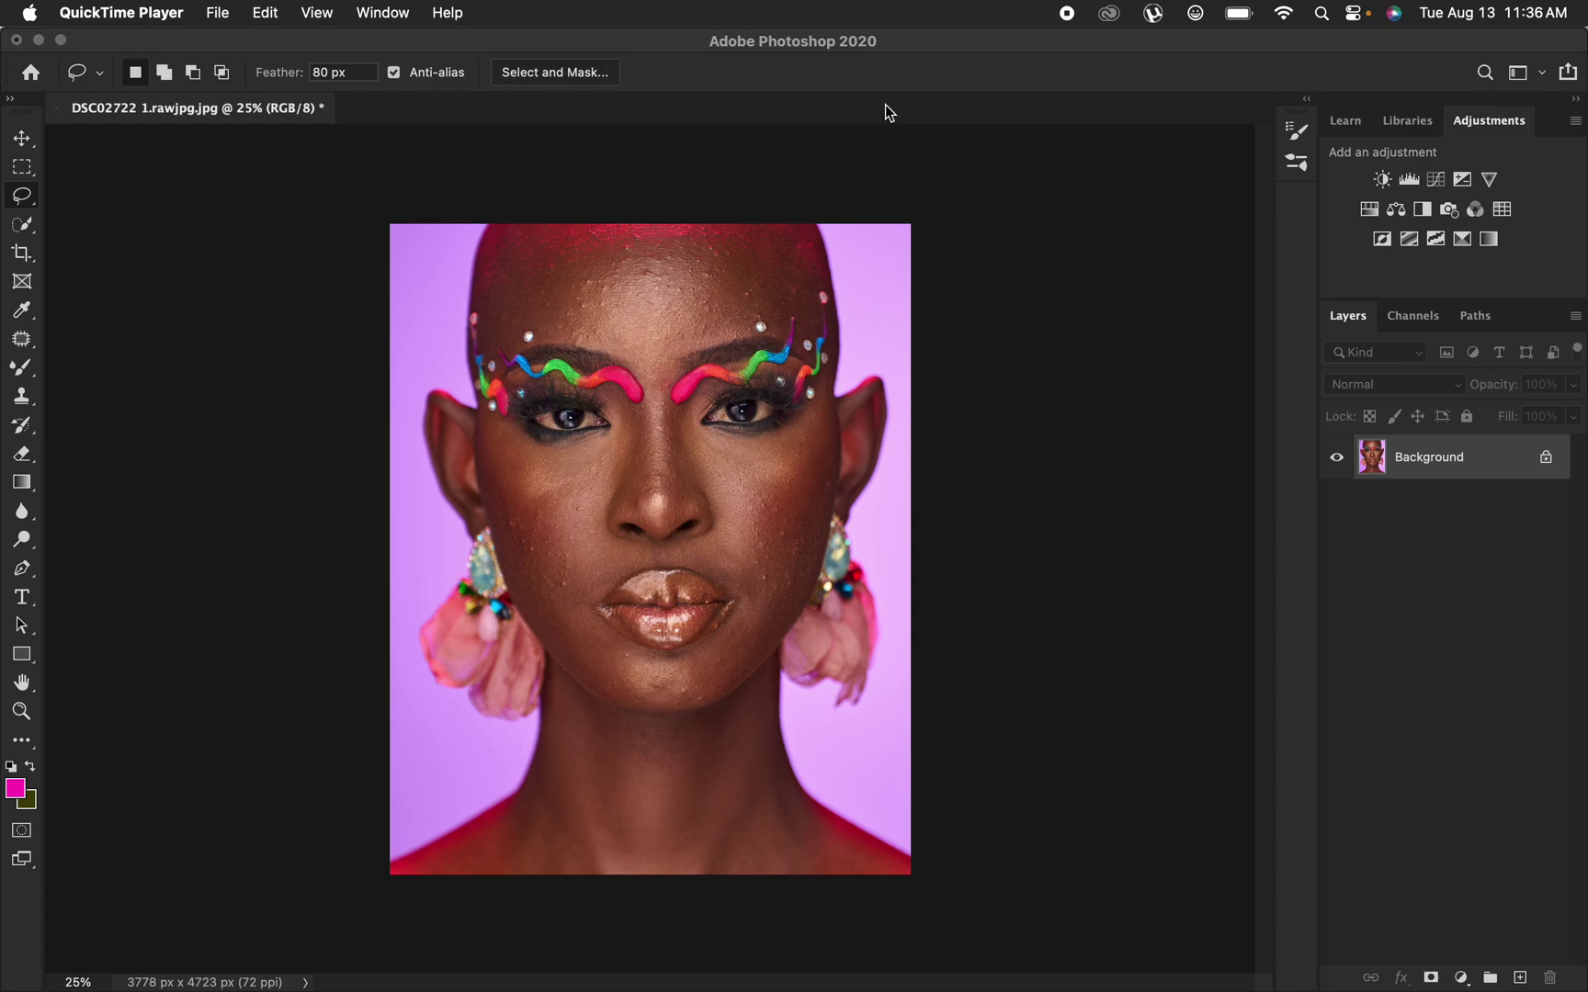
# Switch to Photoshop and display the saved retouching actions
pyautogui.click(926, 50)
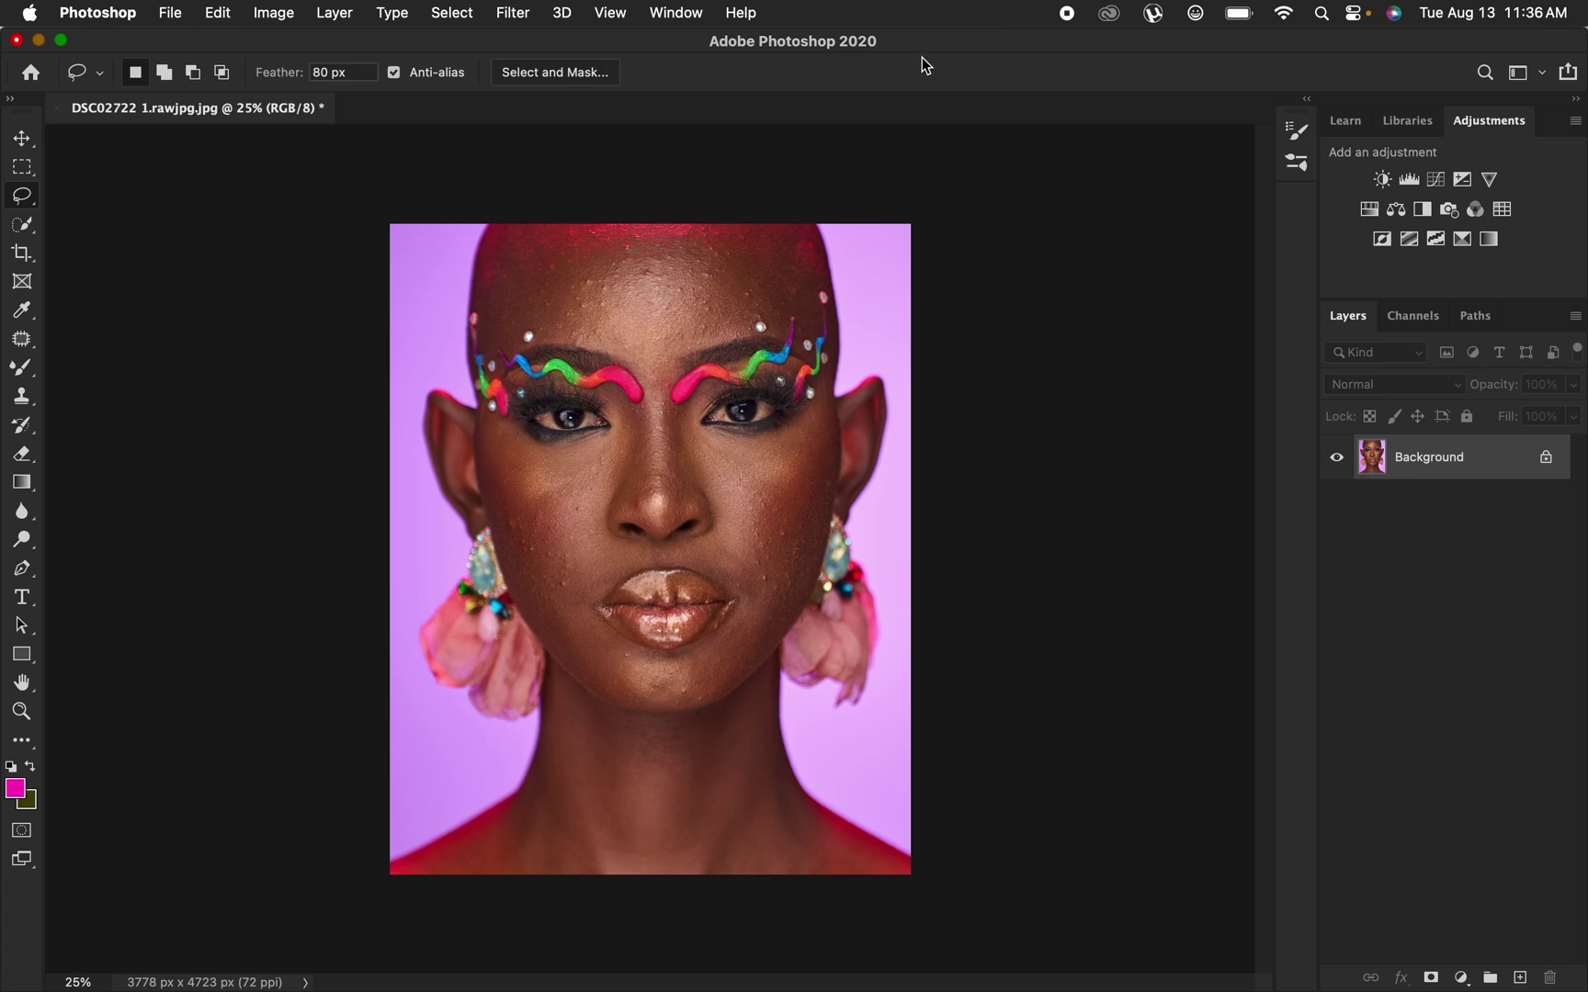
pyautogui.click(673, 13)
pyautogui.click(707, 181)
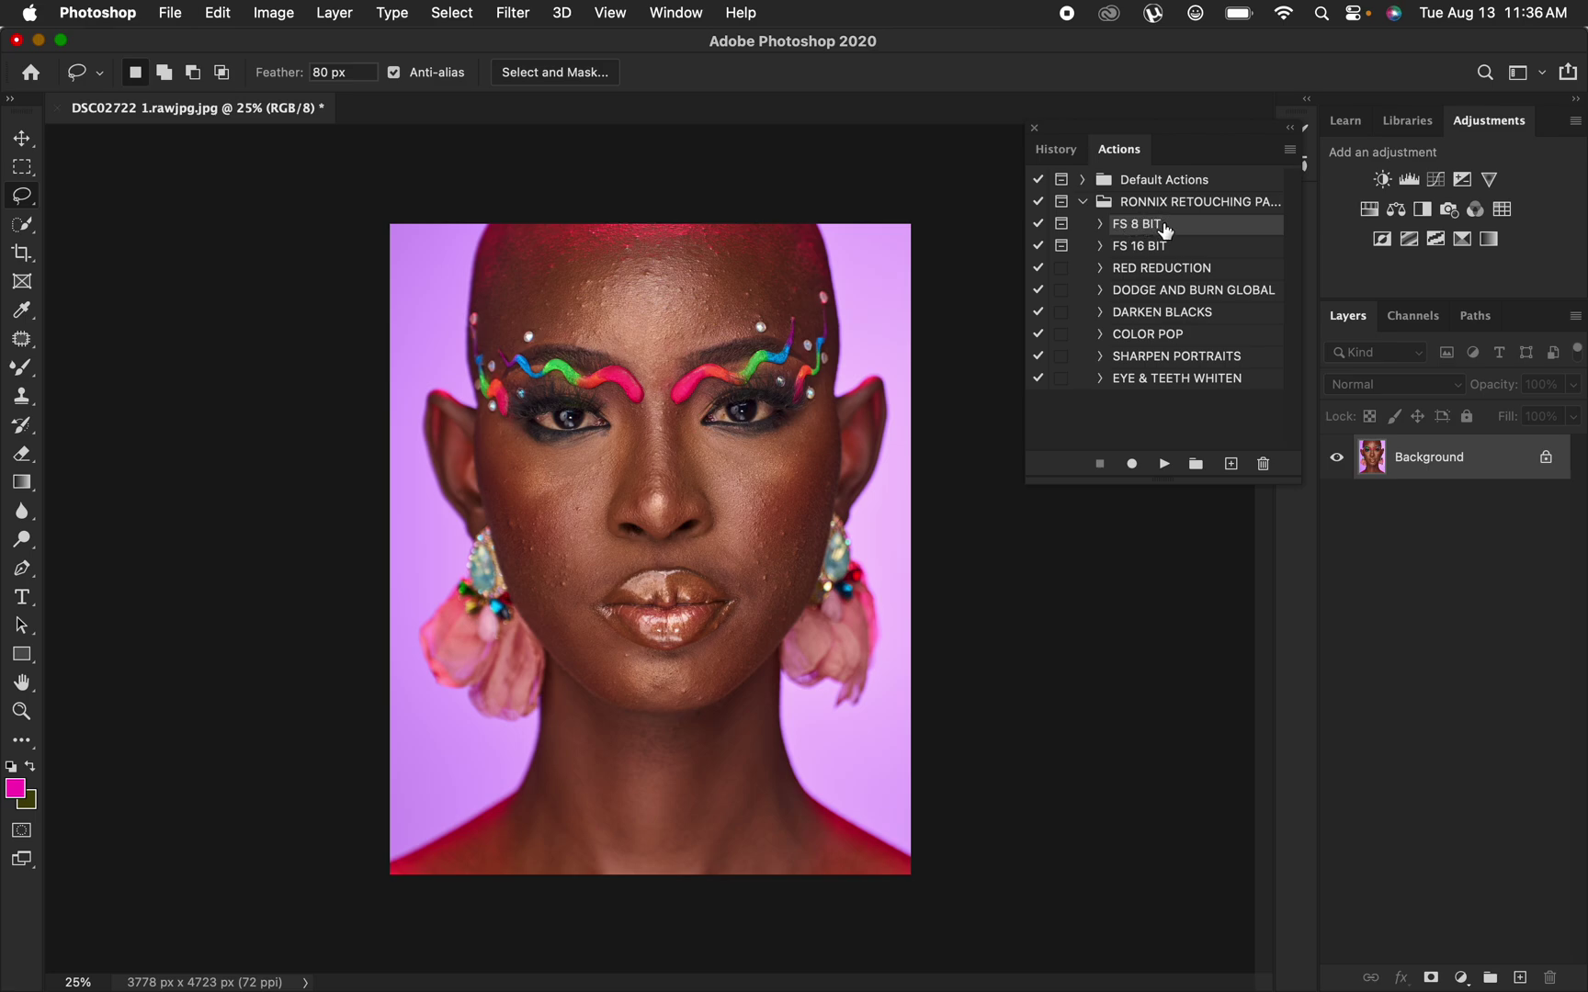
# Run the FS 8 BIT action with a Gaussian Blur radius of 3.4 pixels and delete its Black & White 1 adjustment layer
pyautogui.click(1163, 463)
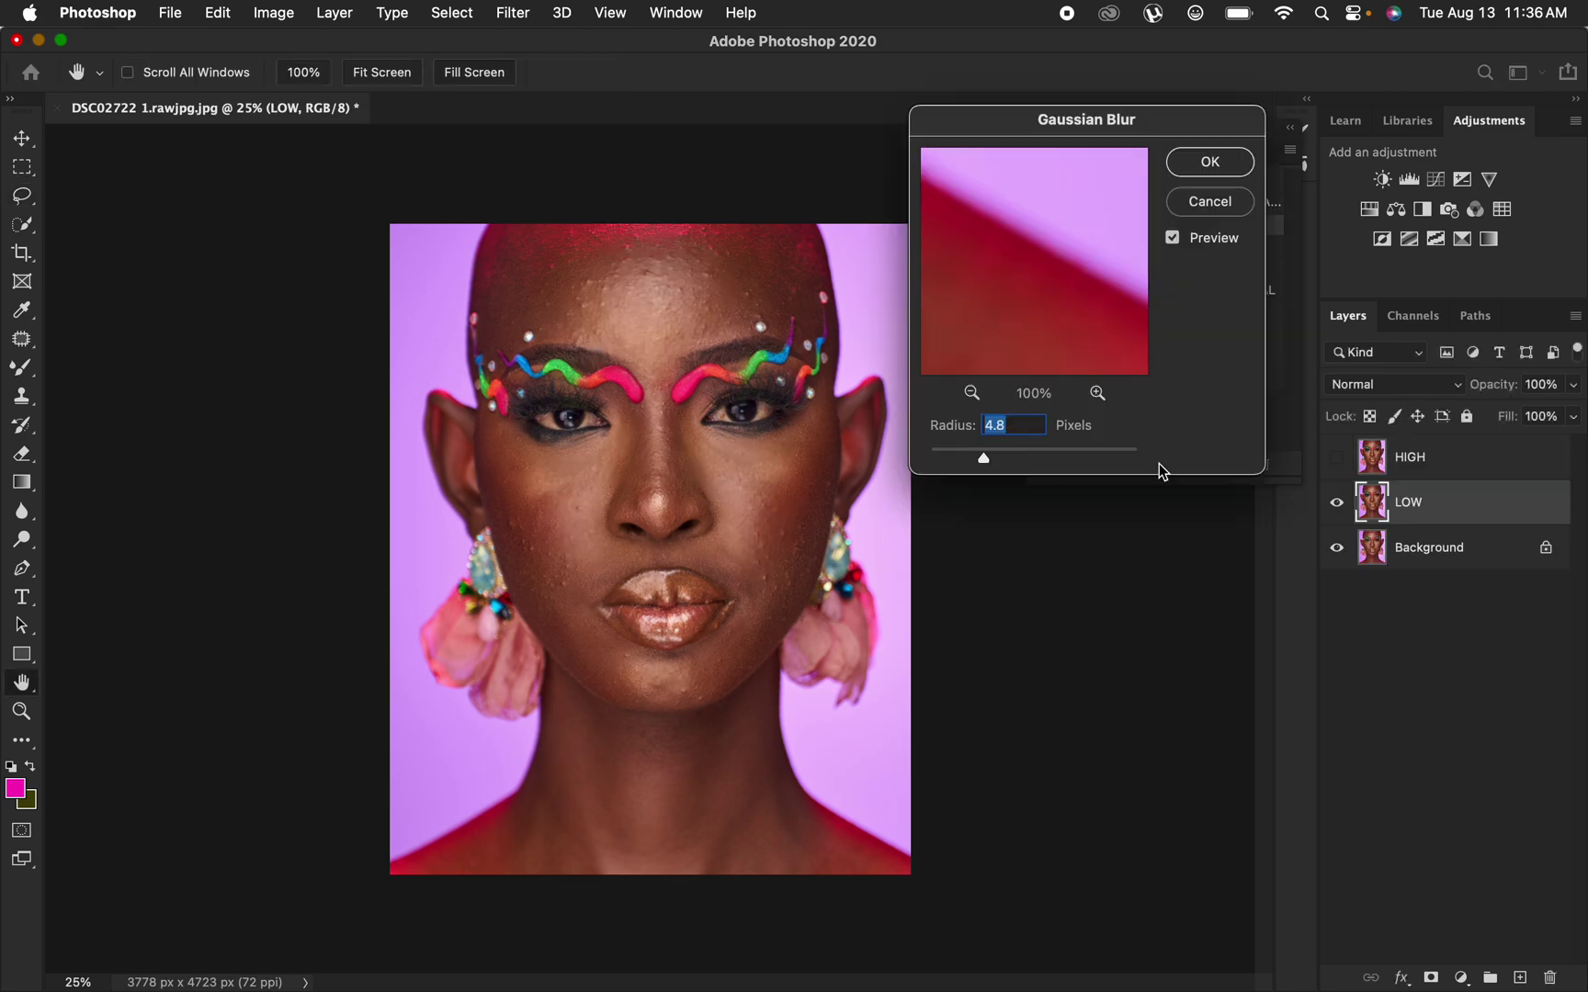
pyautogui.moveTo(981, 460); pyautogui.dragTo(897, 459)
pyautogui.moveTo(1082, 128); pyautogui.dragTo(1110, 172)
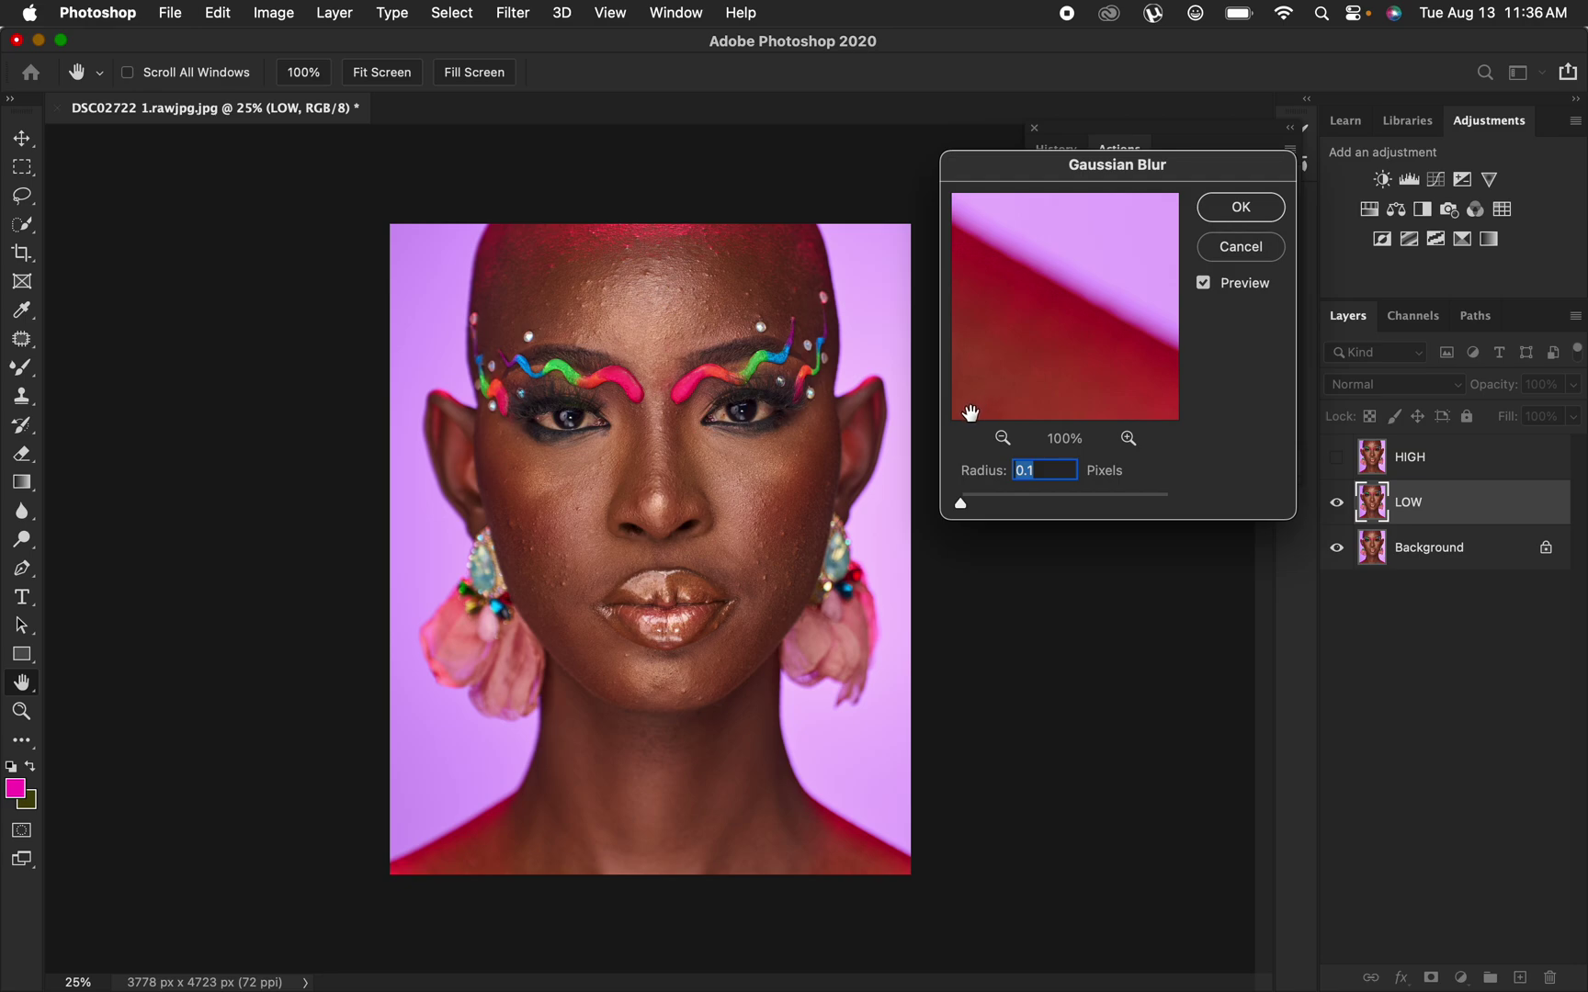
pyautogui.moveTo(963, 497); pyautogui.dragTo(975, 497)
pyautogui.moveTo(969, 502); pyautogui.dragTo(1050, 502)
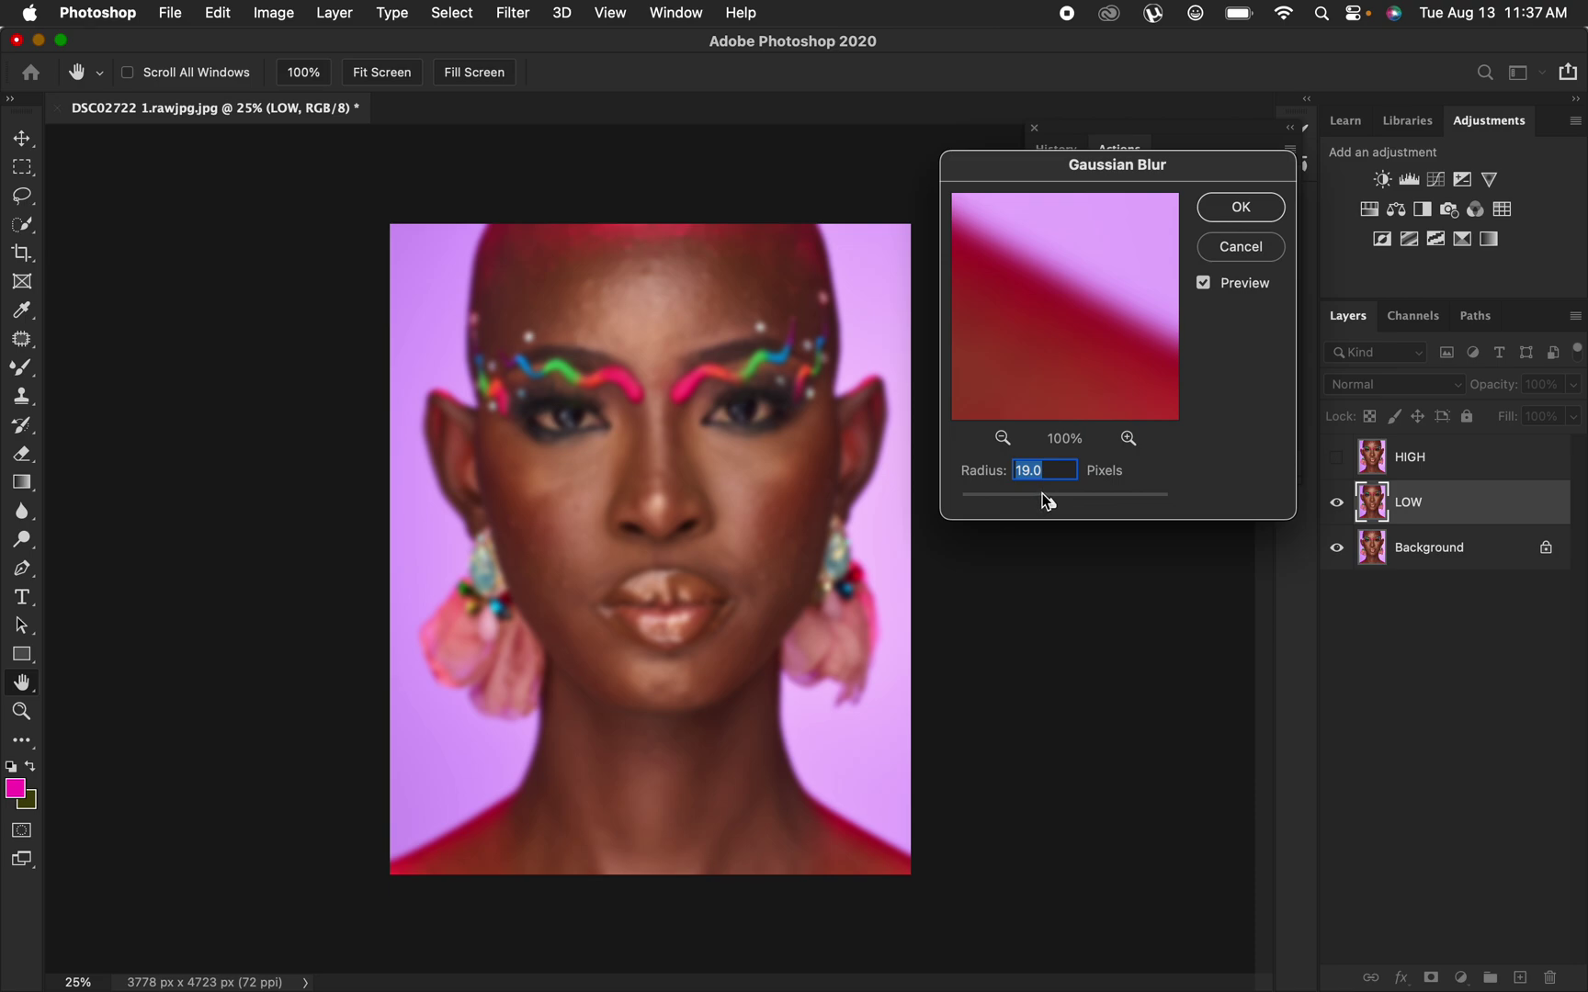
pyautogui.moveTo(1050, 507); pyautogui.dragTo(999, 506)
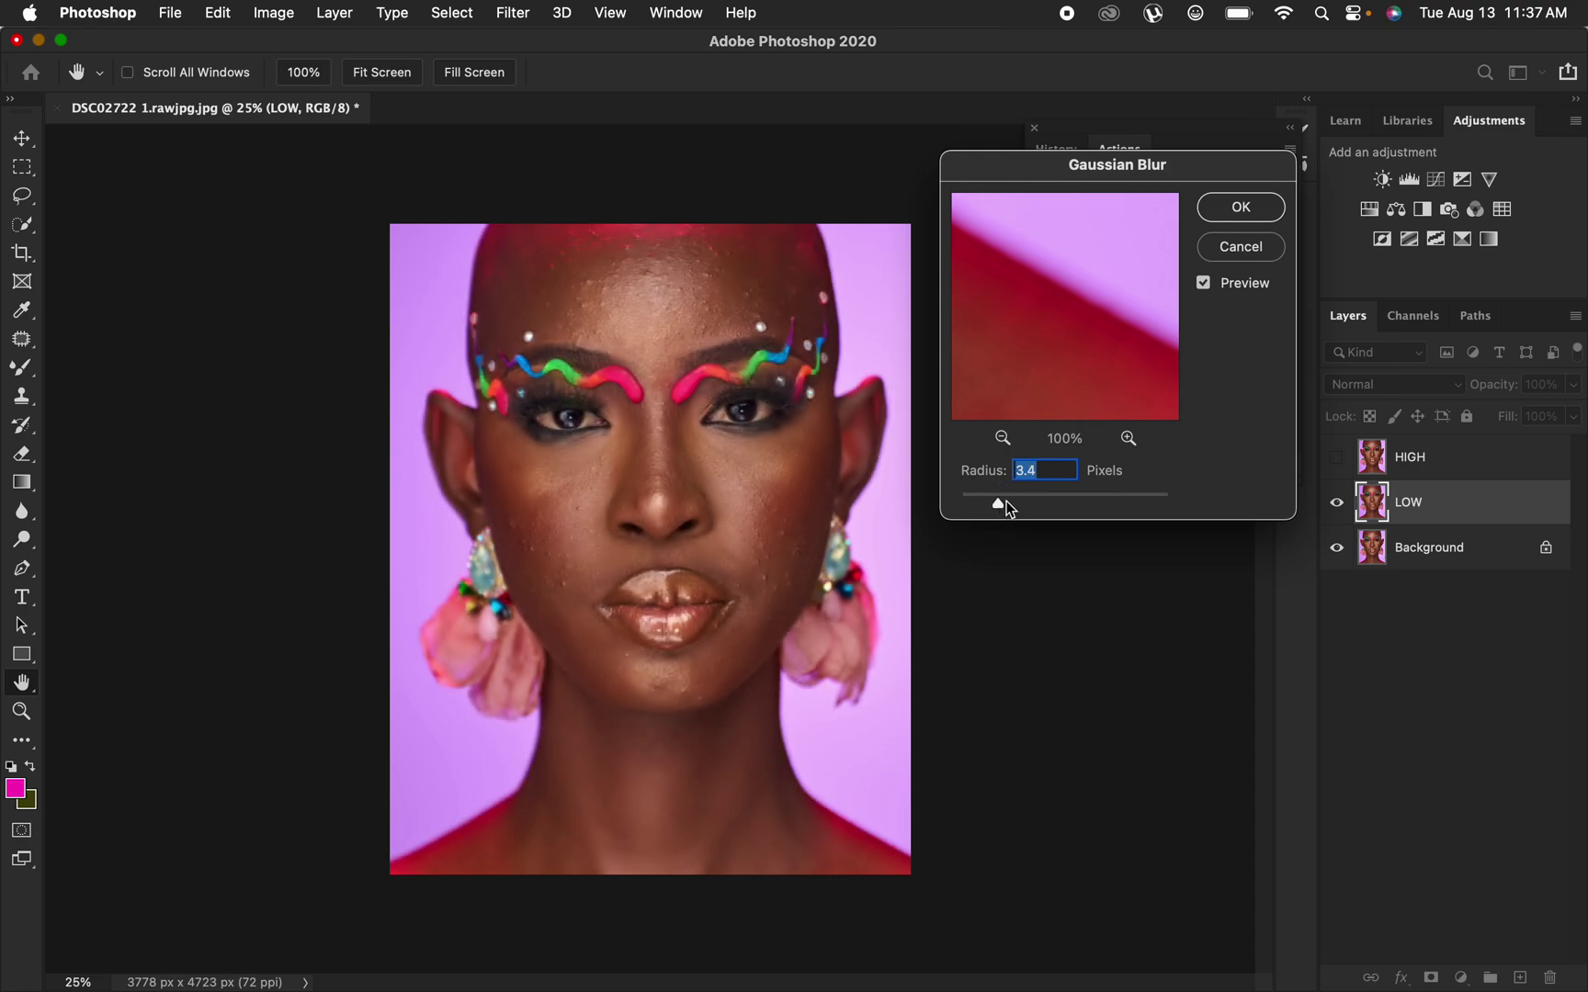
pyautogui.moveTo(990, 318); pyautogui.dragTo(1195, 386)
pyautogui.click(1241, 207)
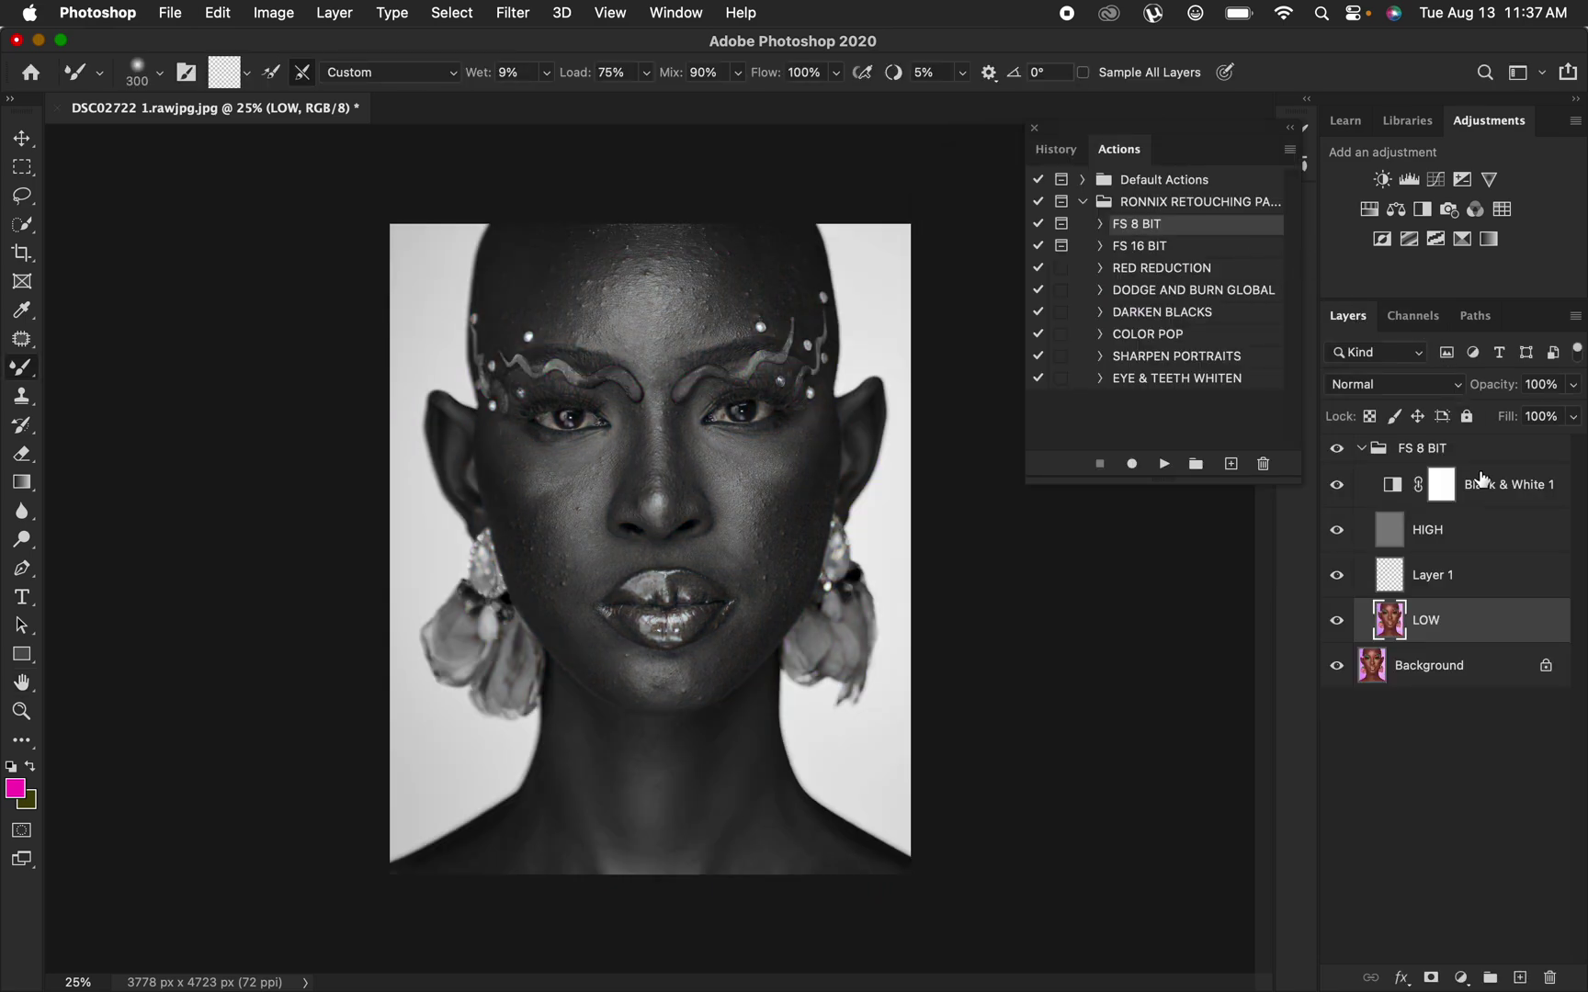
pyautogui.moveTo(1511, 487); pyautogui.dragTo(1550, 978)
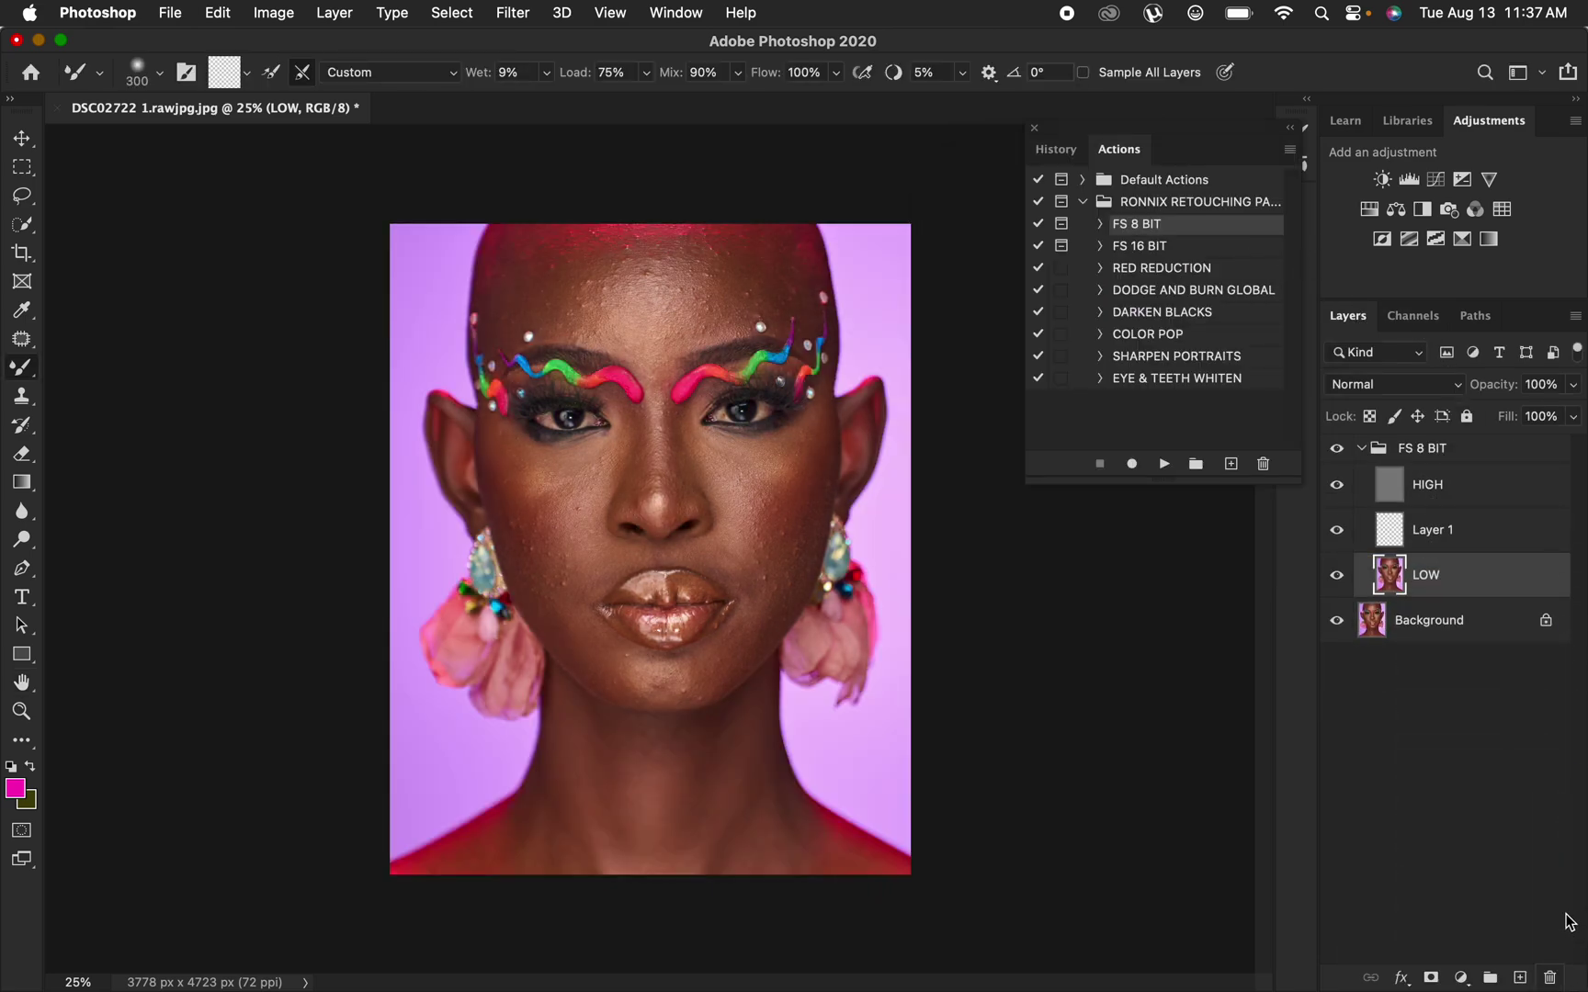
# Hide the HIGH layer and smooth the forehead skin on the LOW layer with the Soft Round Mixer Brush
pyautogui.click(1336, 485)
pyautogui.click(160, 76)
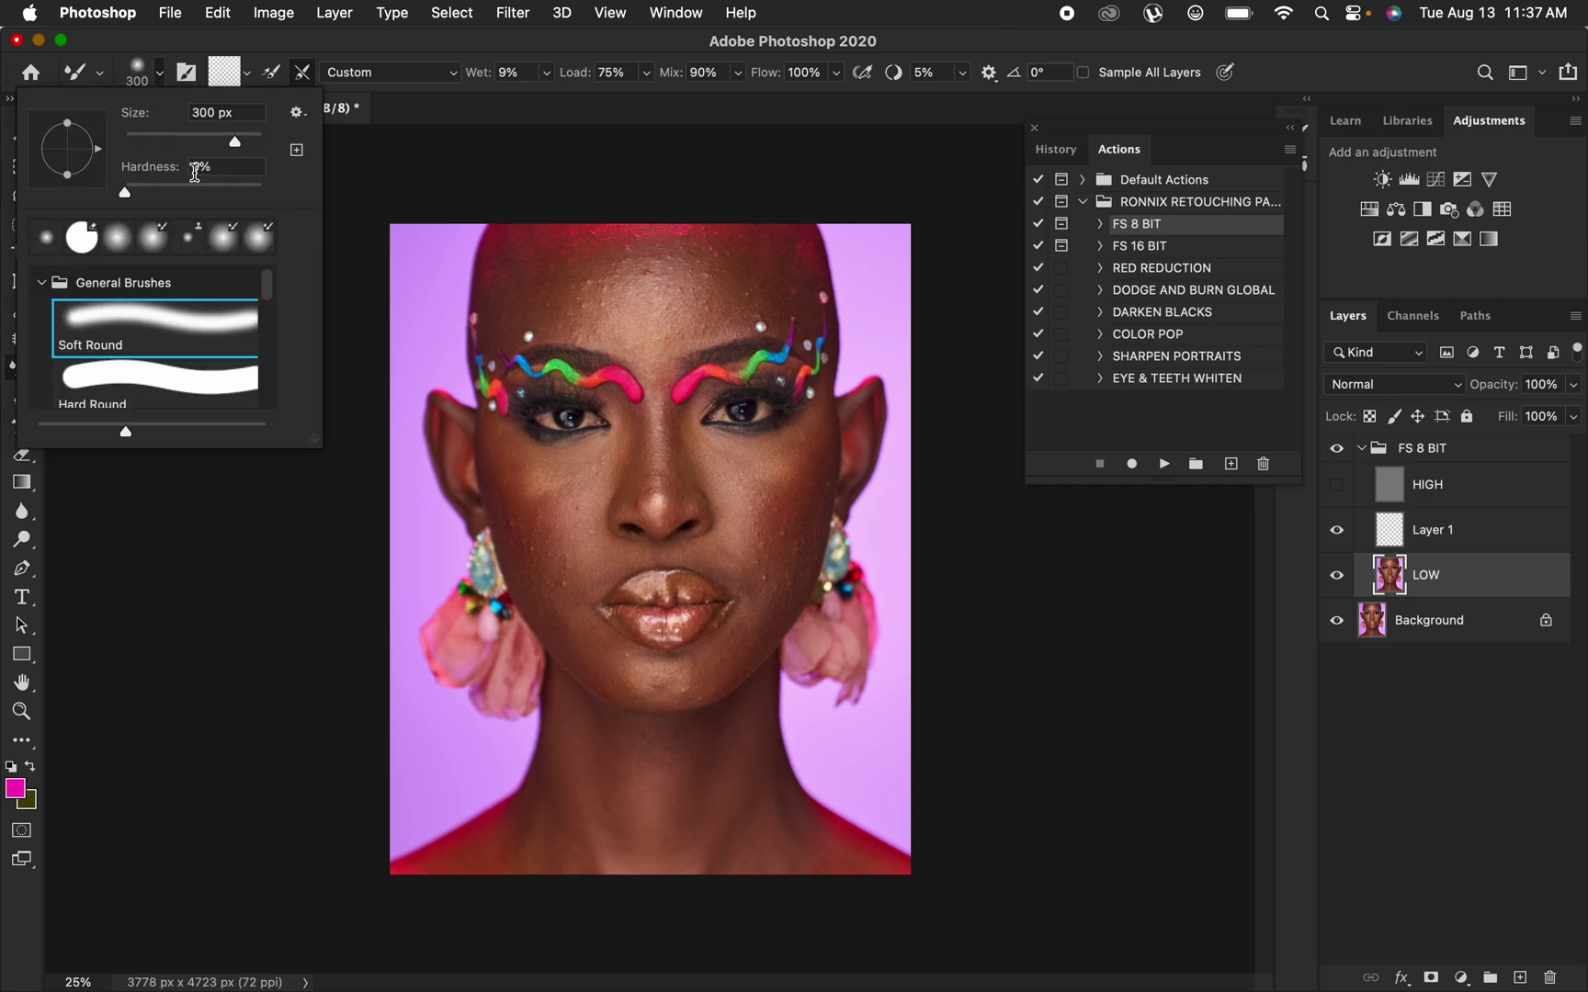
pyautogui.click(304, 73)
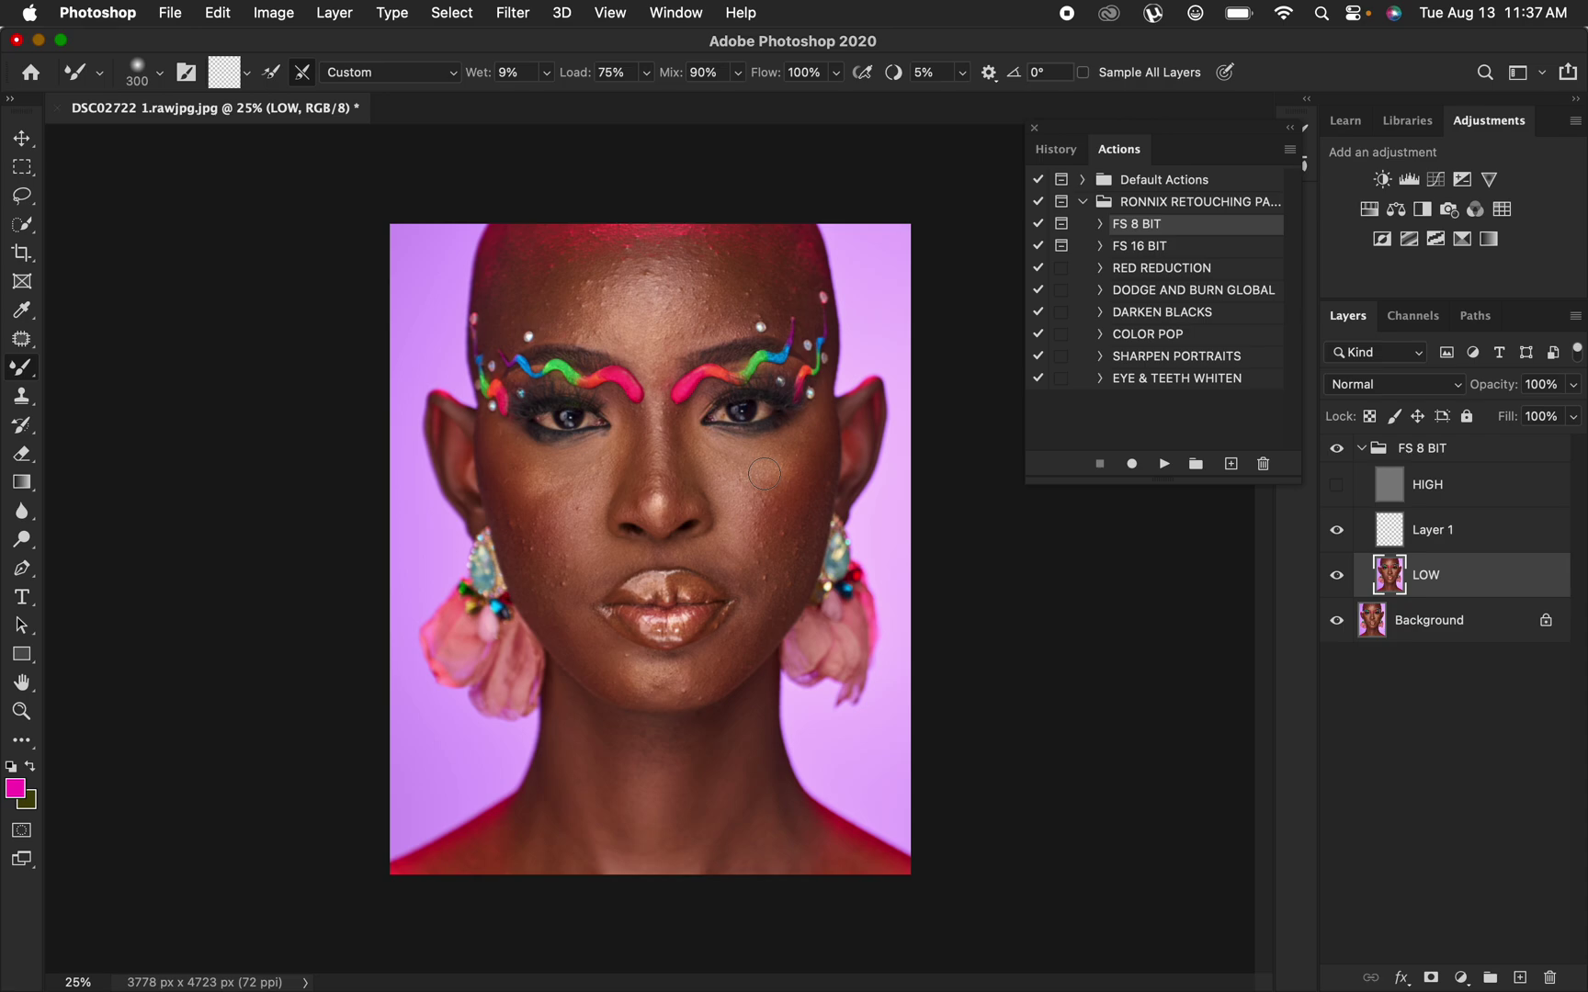
pyautogui.moveTo(584, 289)
pyautogui.mouseDown()
pyautogui.moveTo(575, 323)
pyautogui.moveTo(592, 286)
pyautogui.moveTo(578, 317)
pyautogui.moveTo(562, 288)
pyautogui.moveTo(525, 314)
pyautogui.moveTo(583, 329)
pyautogui.moveTo(622, 252)
pyautogui.moveTo(593, 319)
pyautogui.moveTo(565, 325)
pyautogui.moveTo(572, 293)
pyautogui.moveTo(603, 275)
pyautogui.moveTo(715, 280)
pyautogui.moveTo(718, 297)
pyautogui.moveTo(715, 275)
pyautogui.moveTo(706, 317)
pyautogui.moveTo(724, 276)
pyautogui.moveTo(771, 291)
pyautogui.moveTo(713, 325)
pyautogui.moveTo(689, 264)
pyautogui.mouseUp()
pyautogui.press(']')
pyautogui.press(']')
pyautogui.moveTo(665, 305)
pyautogui.mouseDown()
pyautogui.moveTo(637, 291)
pyautogui.moveTo(649, 268)
pyautogui.moveTo(694, 291)
pyautogui.moveTo(659, 248)
pyautogui.moveTo(720, 284)
pyautogui.moveTo(698, 294)
pyautogui.moveTo(708, 241)
pyautogui.moveTo(707, 303)
pyautogui.moveTo(663, 323)
pyautogui.moveTo(664, 339)
pyautogui.moveTo(623, 338)
pyautogui.moveTo(571, 290)
pyautogui.moveTo(656, 333)
pyautogui.moveTo(654, 358)
pyautogui.moveTo(583, 335)
pyautogui.moveTo(571, 312)
pyautogui.moveTo(641, 294)
pyautogui.mouseUp()
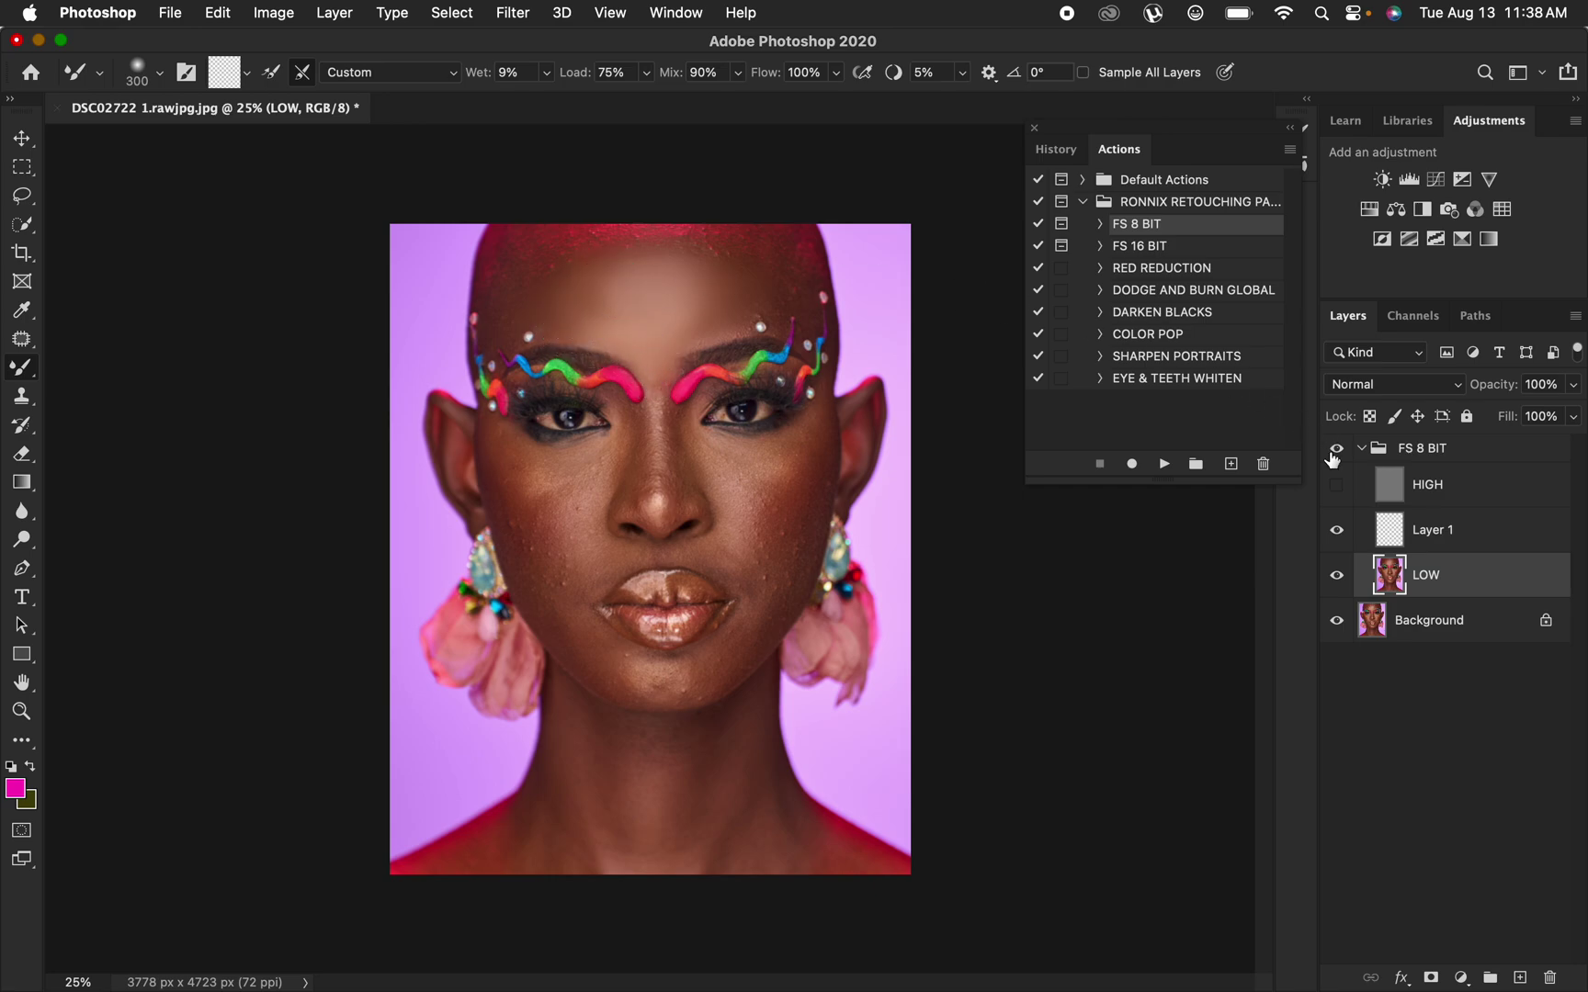
# Show the HIGH layer, compare the forehead with the FS 8 BIT group off and on, and delete the group
pyautogui.click(1335, 485)
pyautogui.press('super+equal')
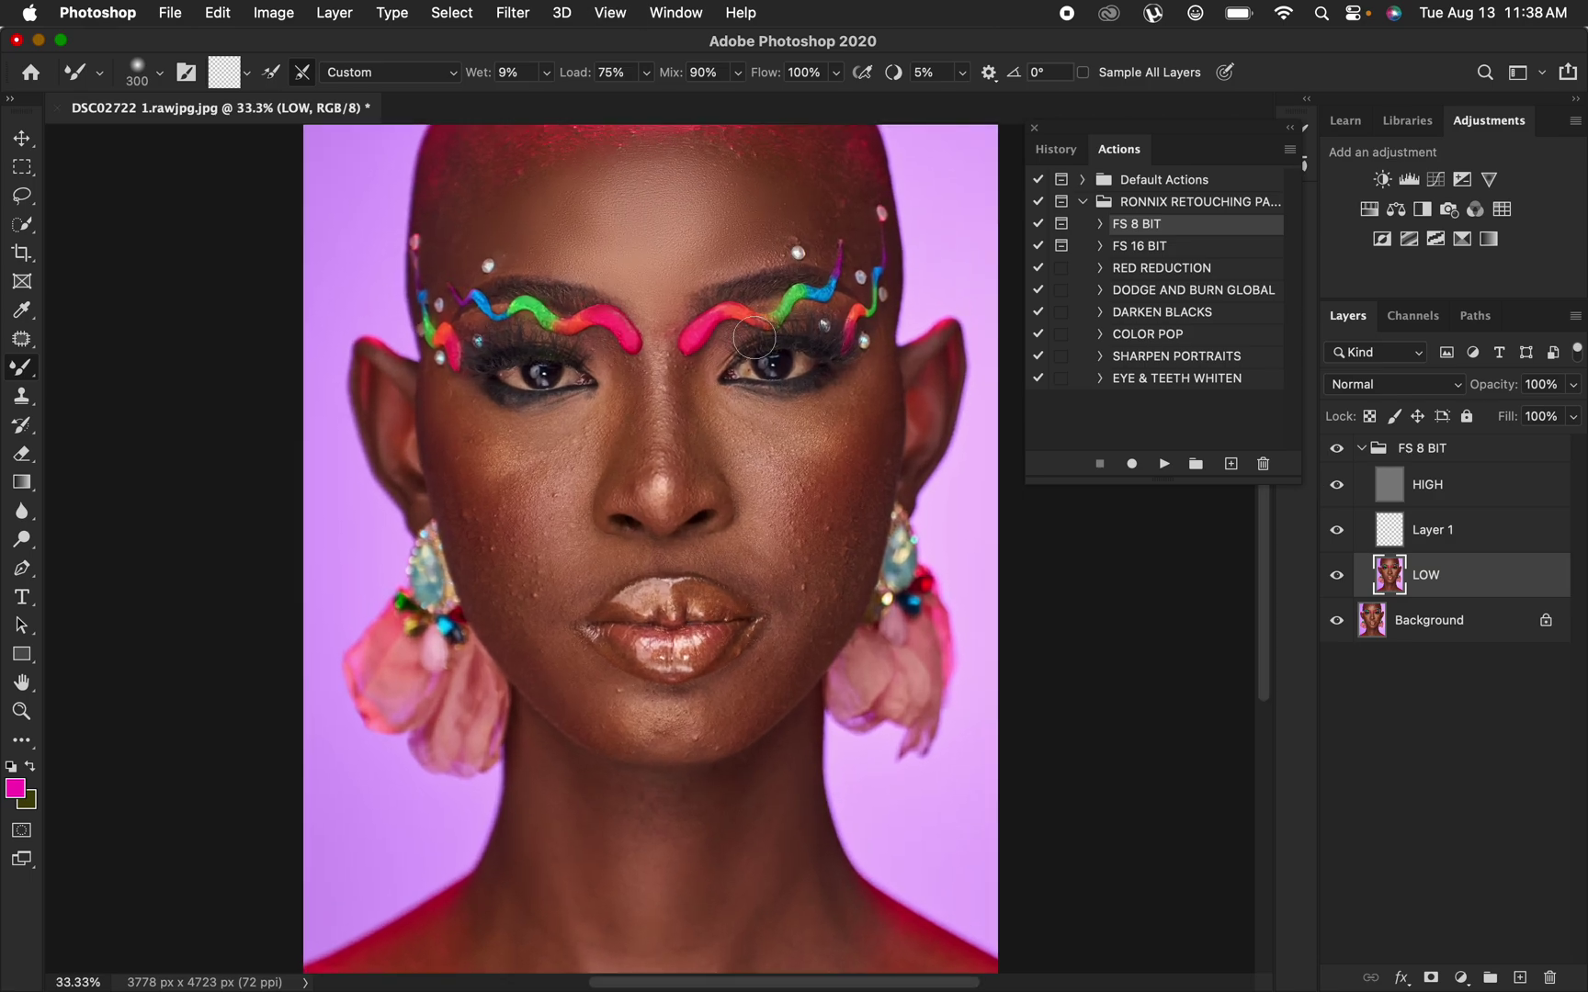
pyautogui.click(1337, 449)
pyautogui.click(1337, 448)
pyautogui.click(1337, 448)
pyautogui.click(1337, 448)
pyautogui.click(1337, 448)
pyautogui.click(1337, 448)
pyautogui.moveTo(1461, 452); pyautogui.dragTo(1550, 977)
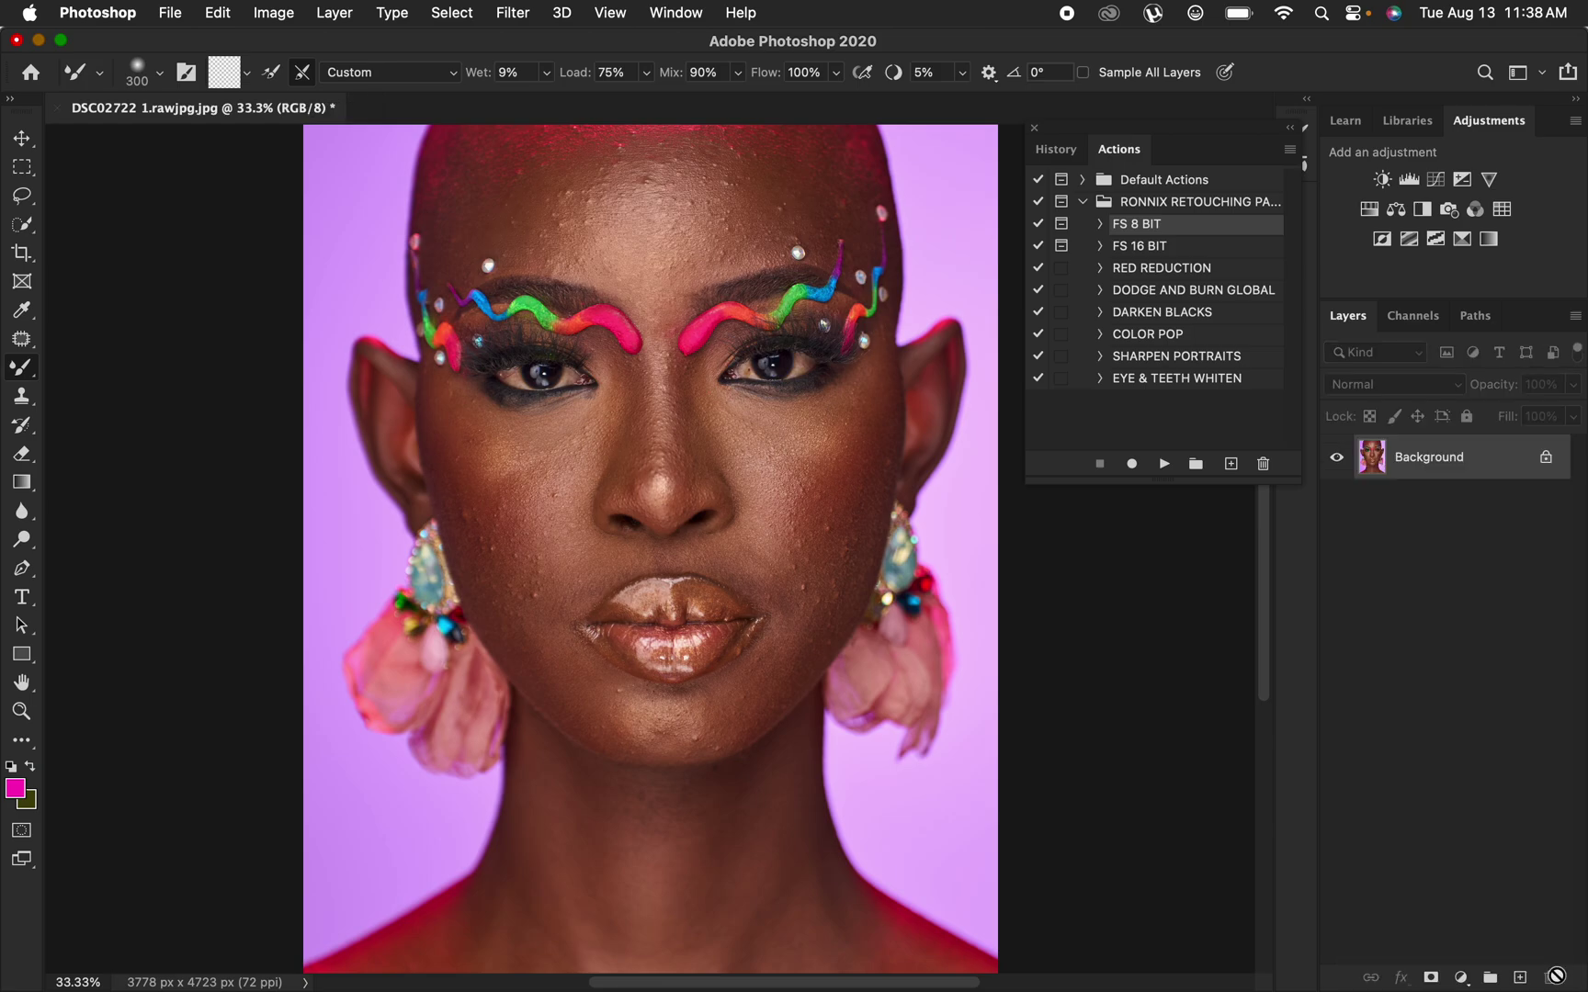
# Run the FS 8 BIT action with a Gaussian Blur radius of 12 pixels and delete its Black & White 1 adjustment layer
pyautogui.click(1165, 465)
pyautogui.click(1016, 511)
pyautogui.moveTo(1018, 514); pyautogui.dragTo(1049, 510)
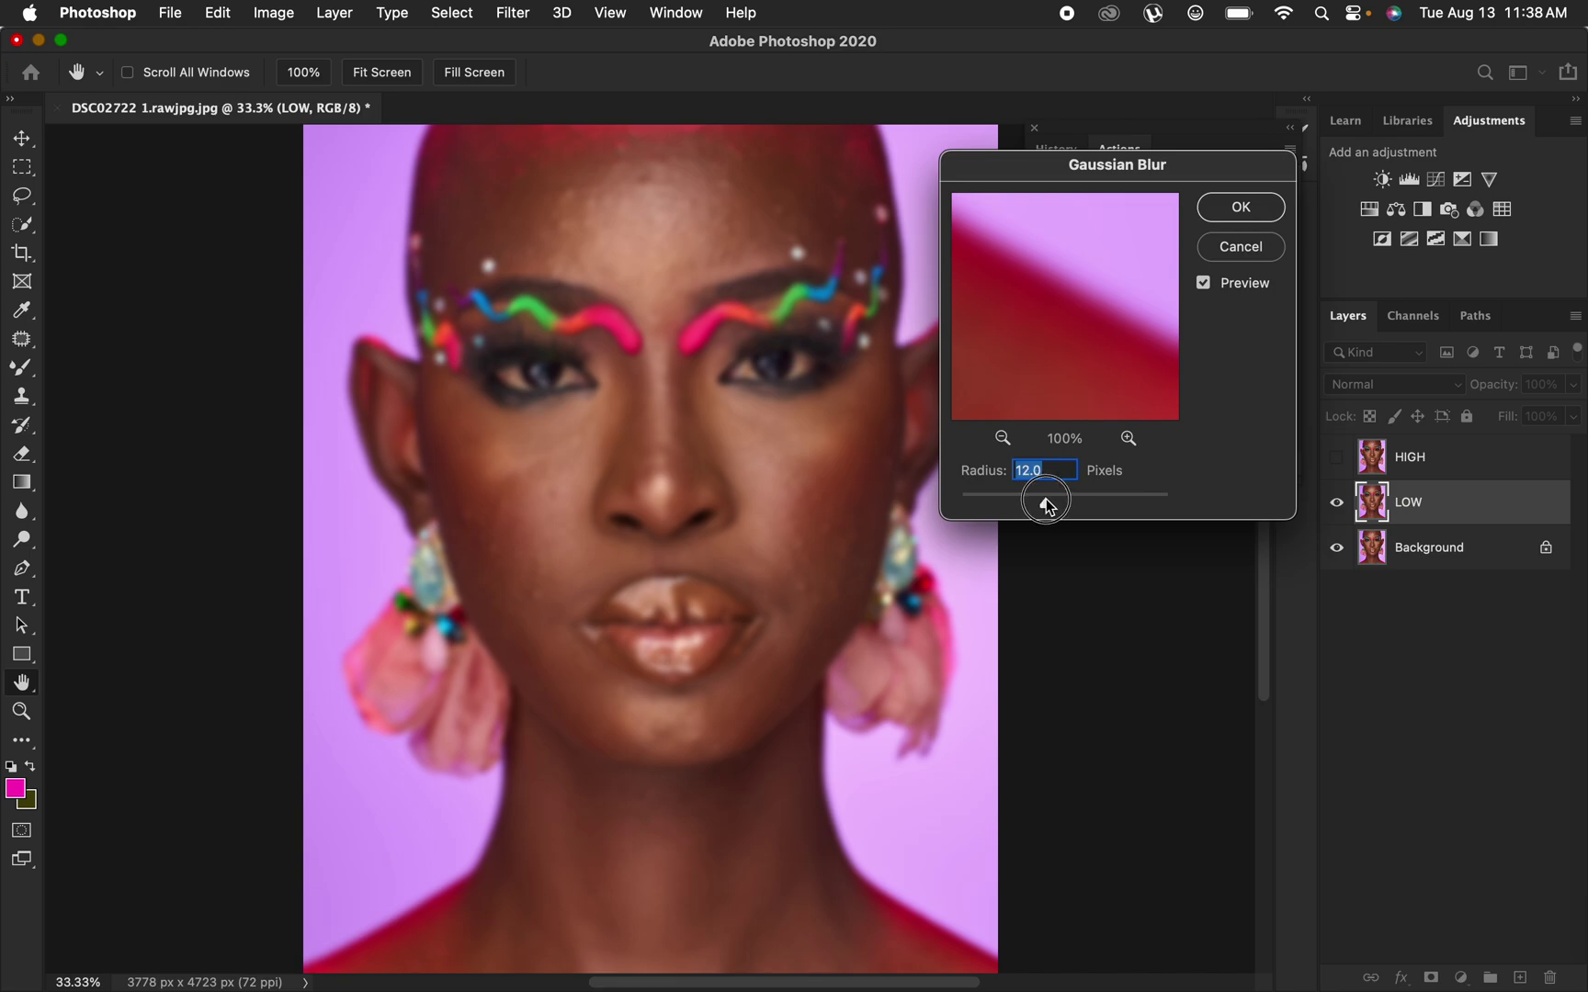
pyautogui.click(1240, 209)
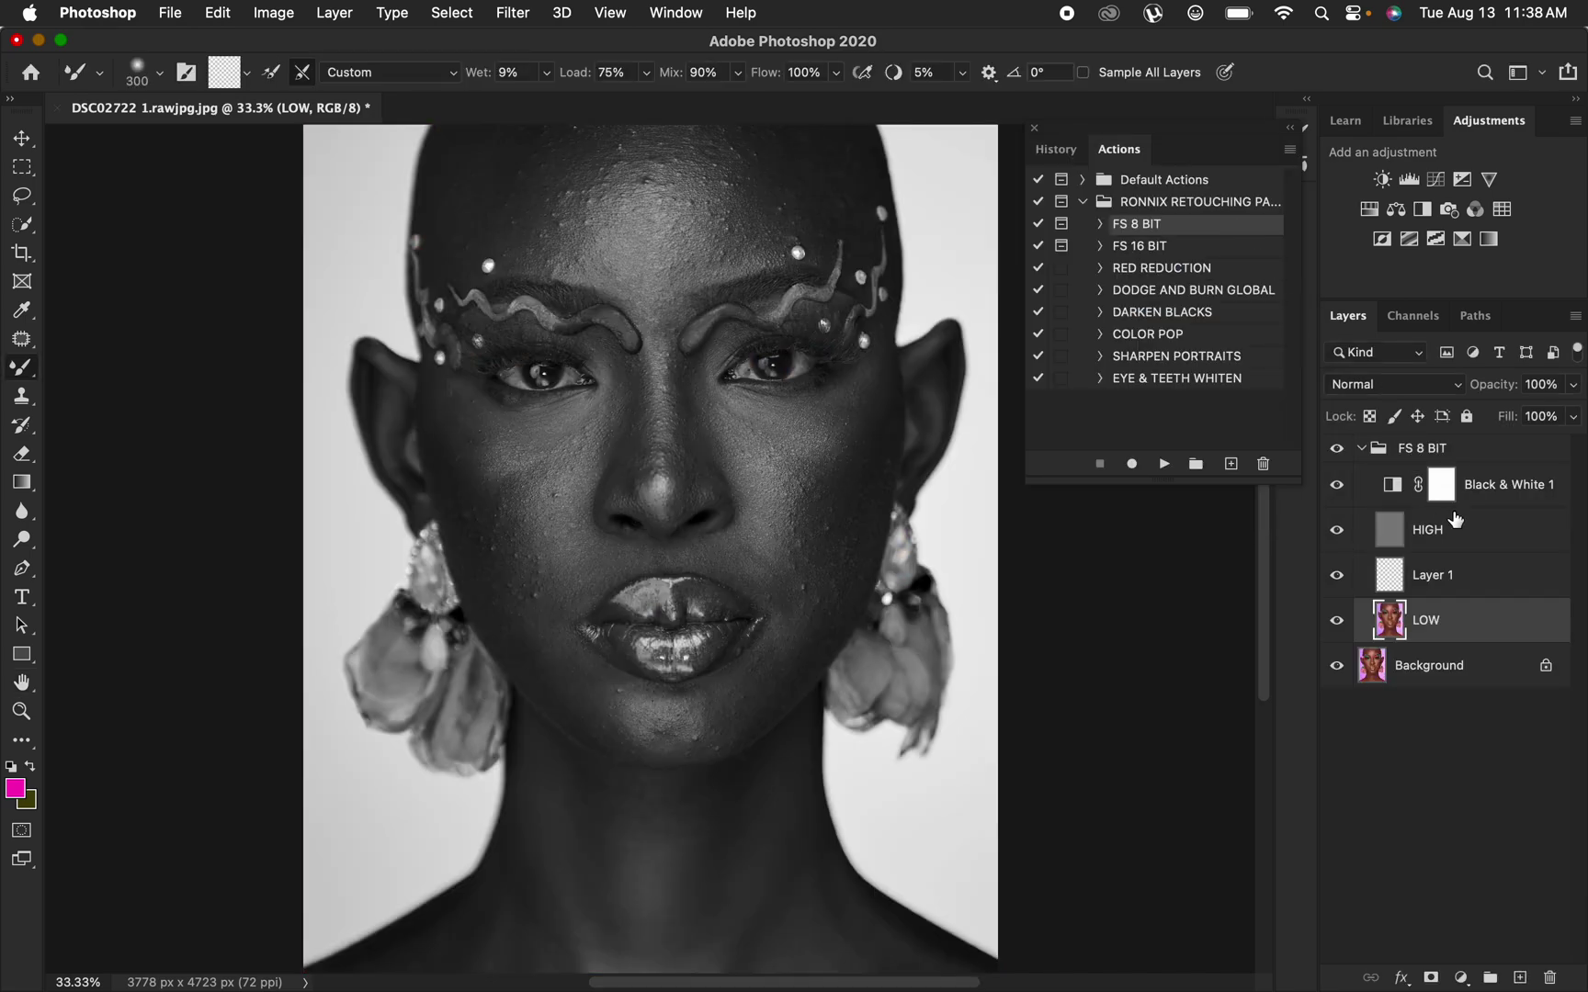
pyautogui.moveTo(1456, 521); pyautogui.dragTo(1549, 978)
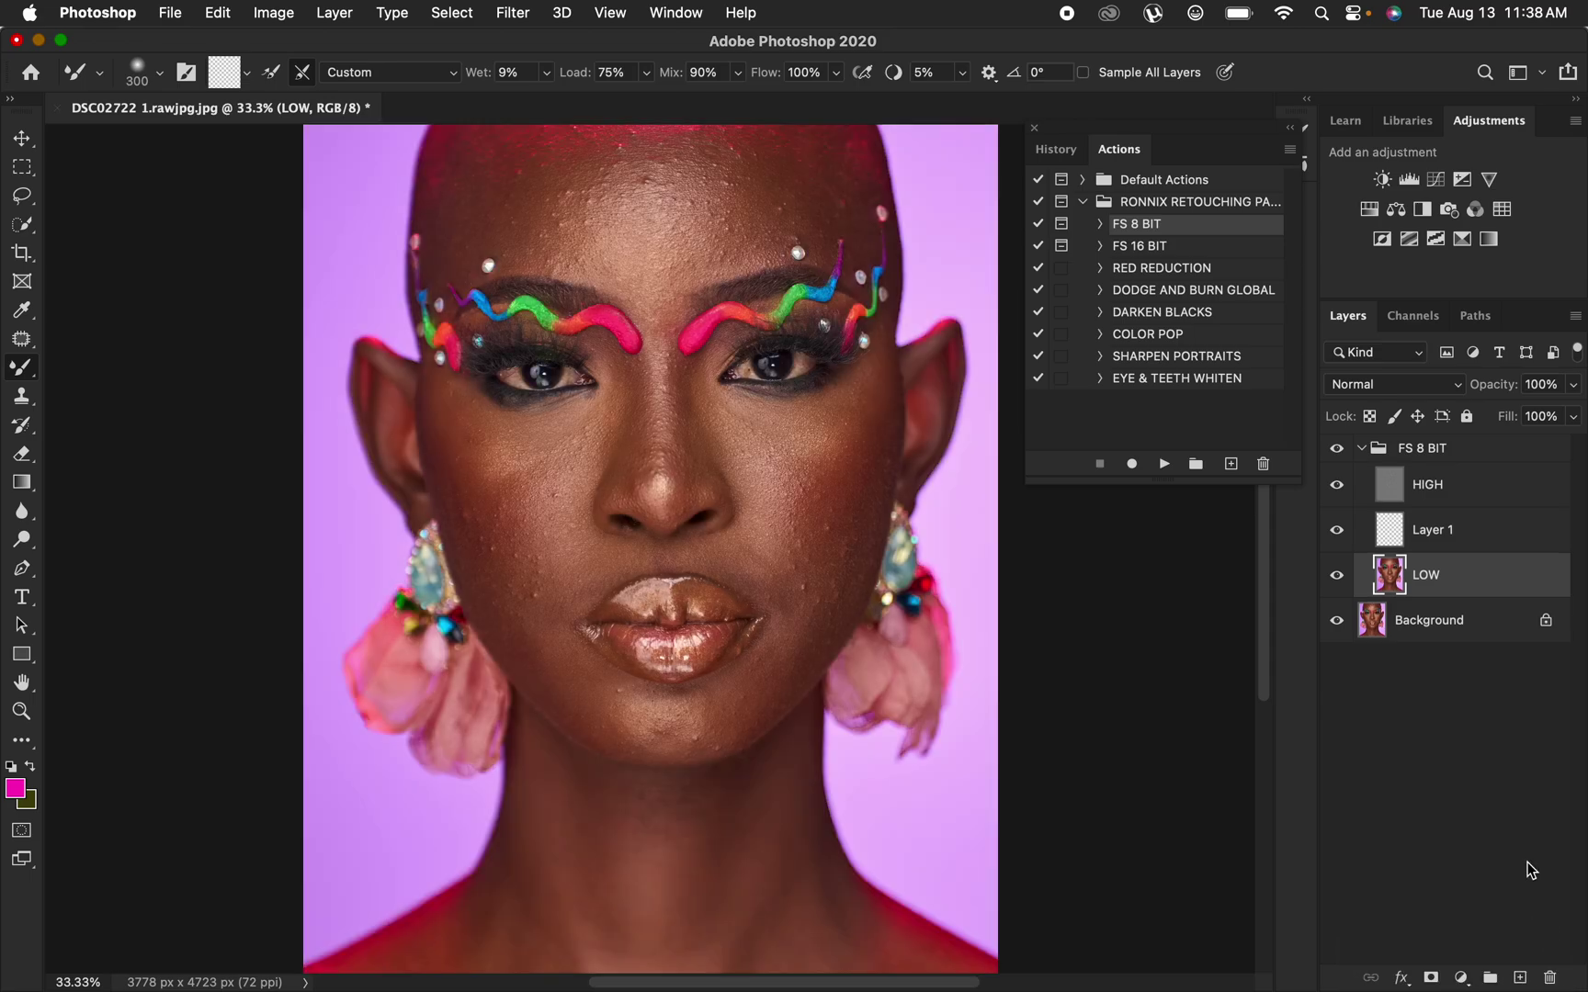
# Hide the HIGH layer and blend the forehead tones on the LOW layer using the Mixer Brush at sizes 300 and 500
pyautogui.click(1337, 486)
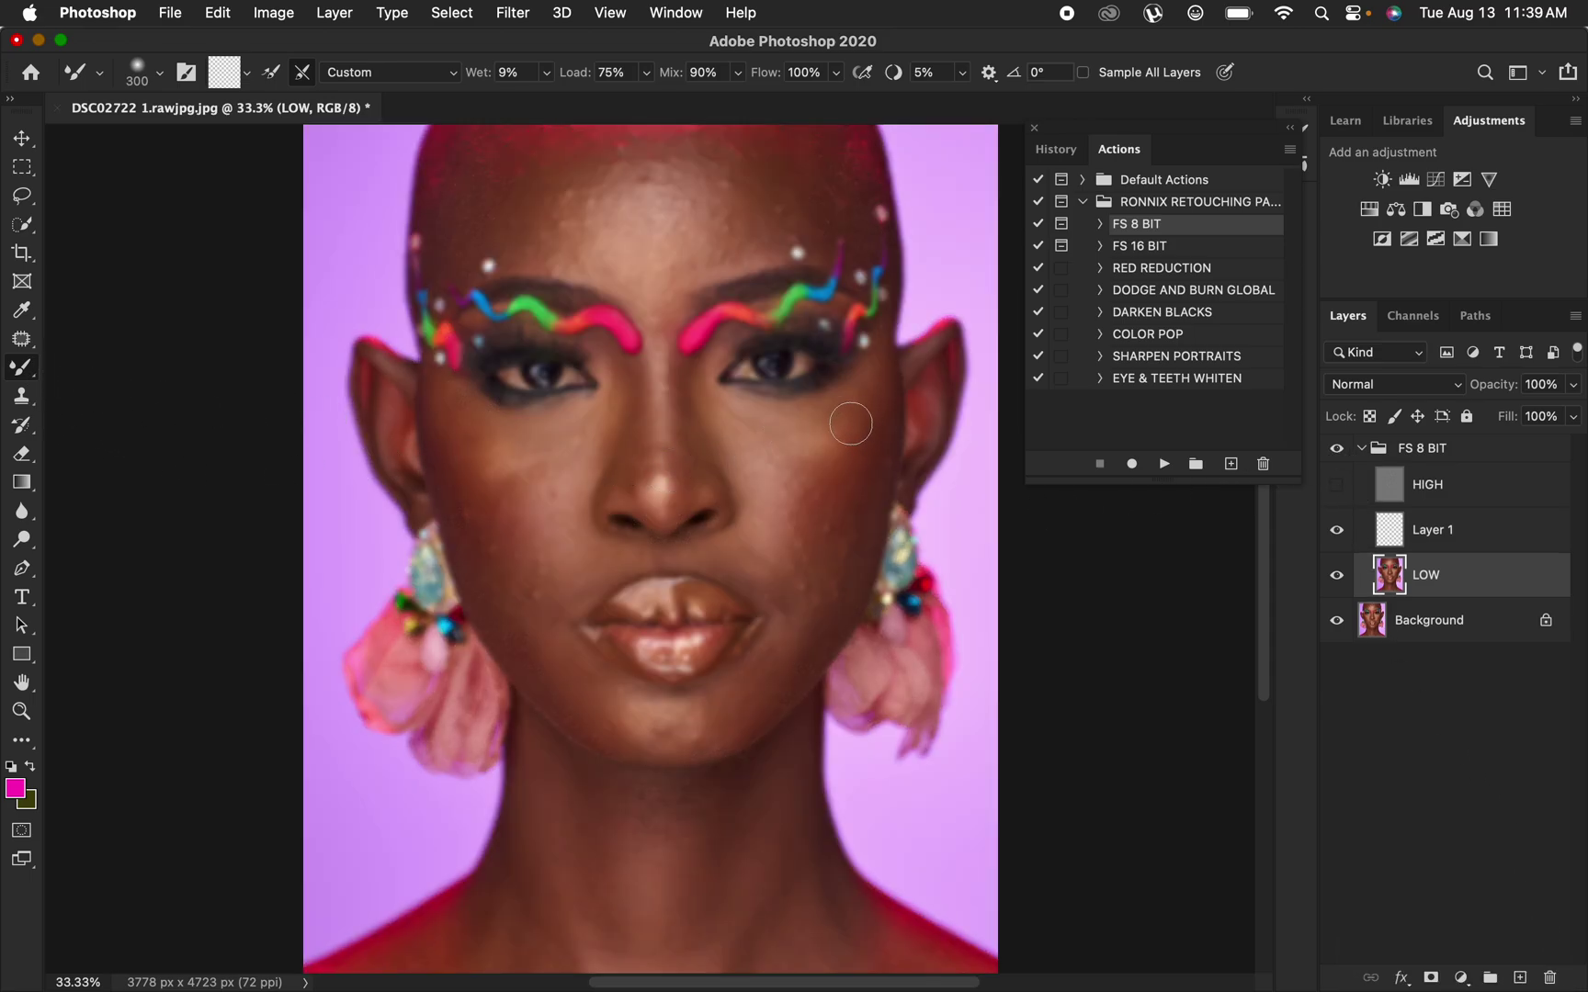
pyautogui.moveTo(734, 442); pyautogui.dragTo(744, 495)
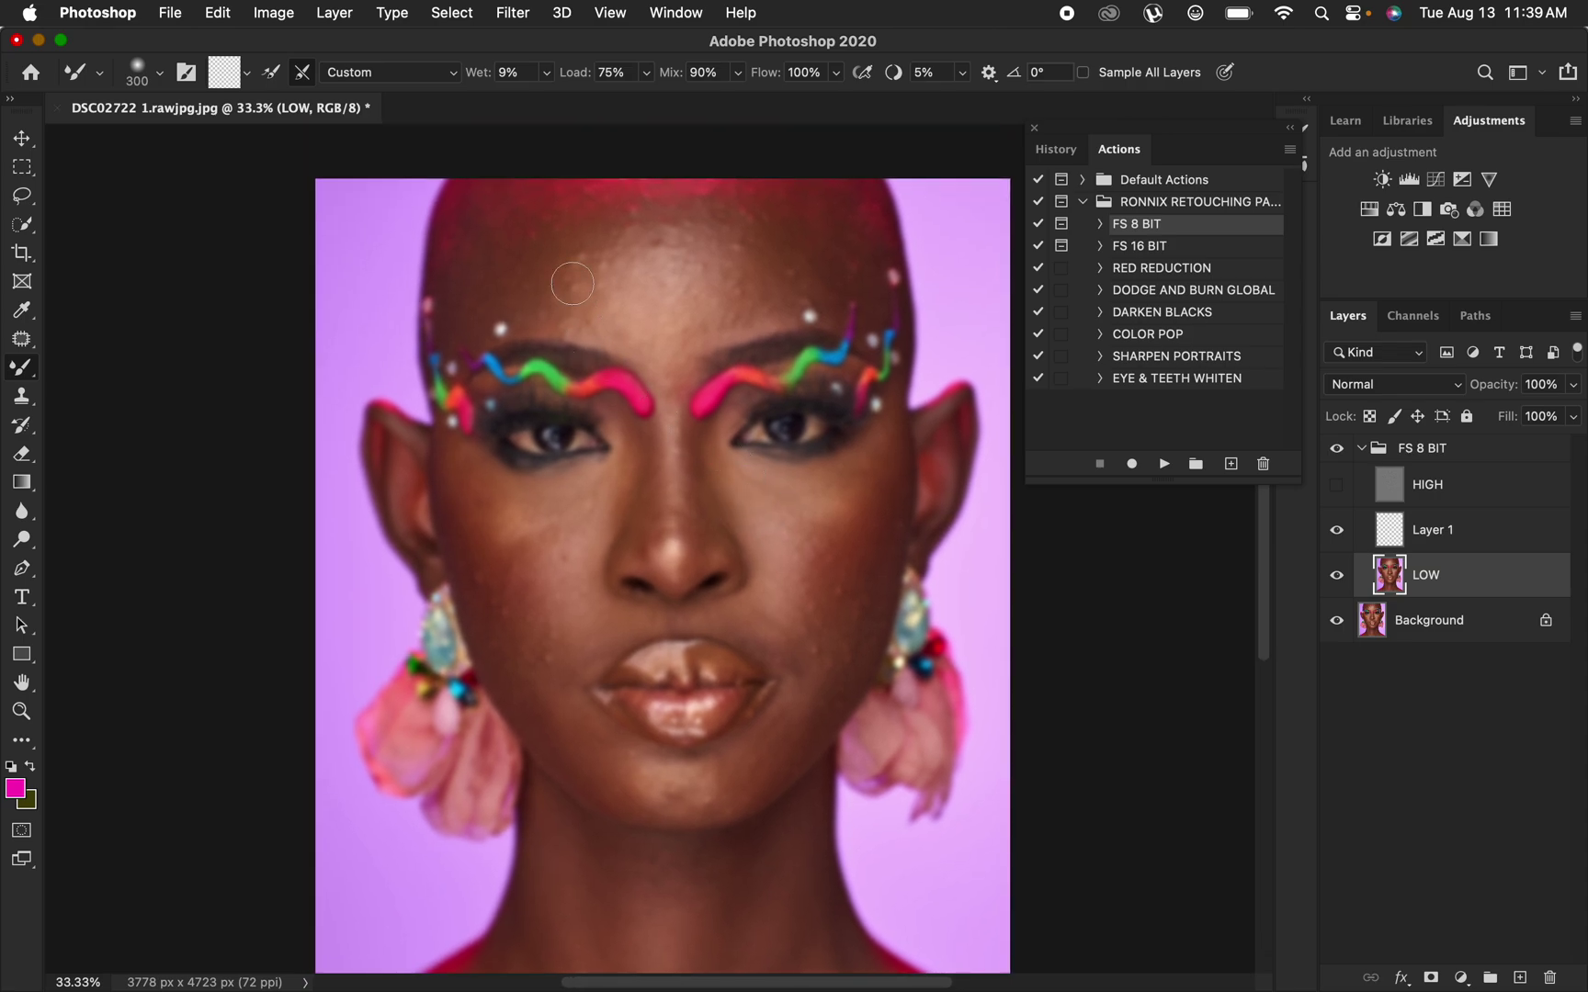
pyautogui.moveTo(577, 248)
pyautogui.mouseDown()
pyautogui.moveTo(565, 277)
pyautogui.moveTo(576, 311)
pyautogui.moveTo(582, 280)
pyautogui.moveTo(547, 301)
pyautogui.moveTo(541, 275)
pyautogui.moveTo(559, 318)
pyautogui.moveTo(596, 233)
pyautogui.moveTo(579, 295)
pyautogui.moveTo(609, 241)
pyautogui.moveTo(579, 272)
pyautogui.moveTo(498, 296)
pyautogui.moveTo(540, 287)
pyautogui.moveTo(574, 319)
pyautogui.moveTo(554, 305)
pyautogui.moveTo(624, 241)
pyautogui.mouseUp()
pyautogui.press(']')
pyautogui.press(']')
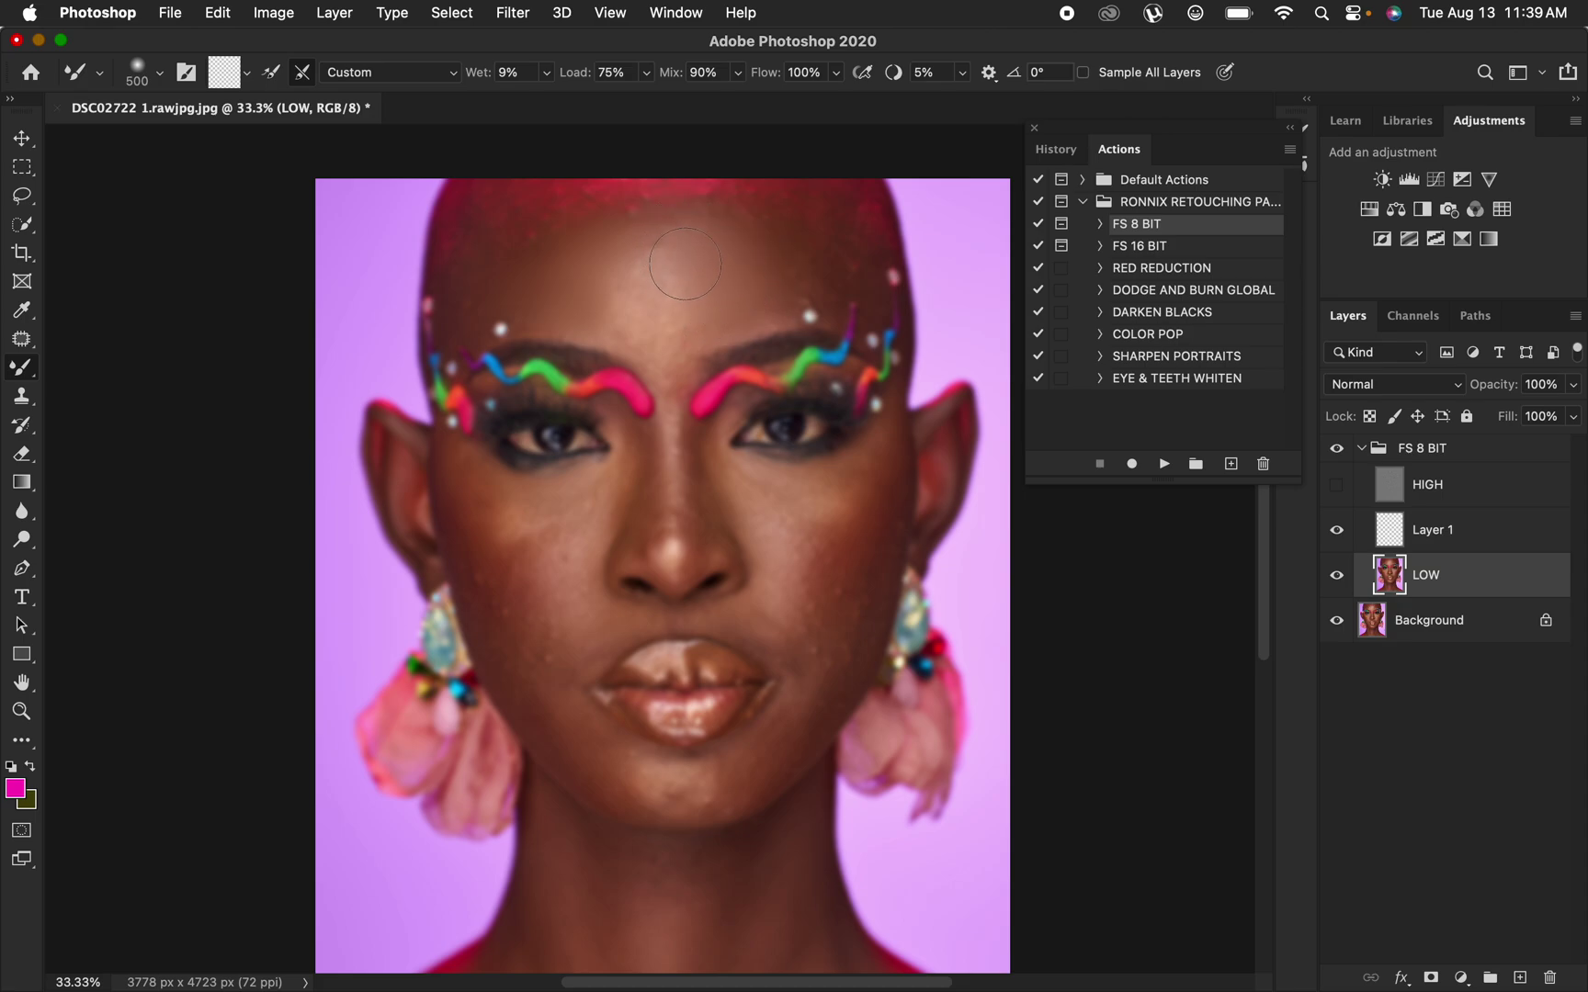
pyautogui.moveTo(679, 293)
pyautogui.mouseDown()
pyautogui.moveTo(645, 312)
pyautogui.moveTo(656, 276)
pyautogui.mouseUp()
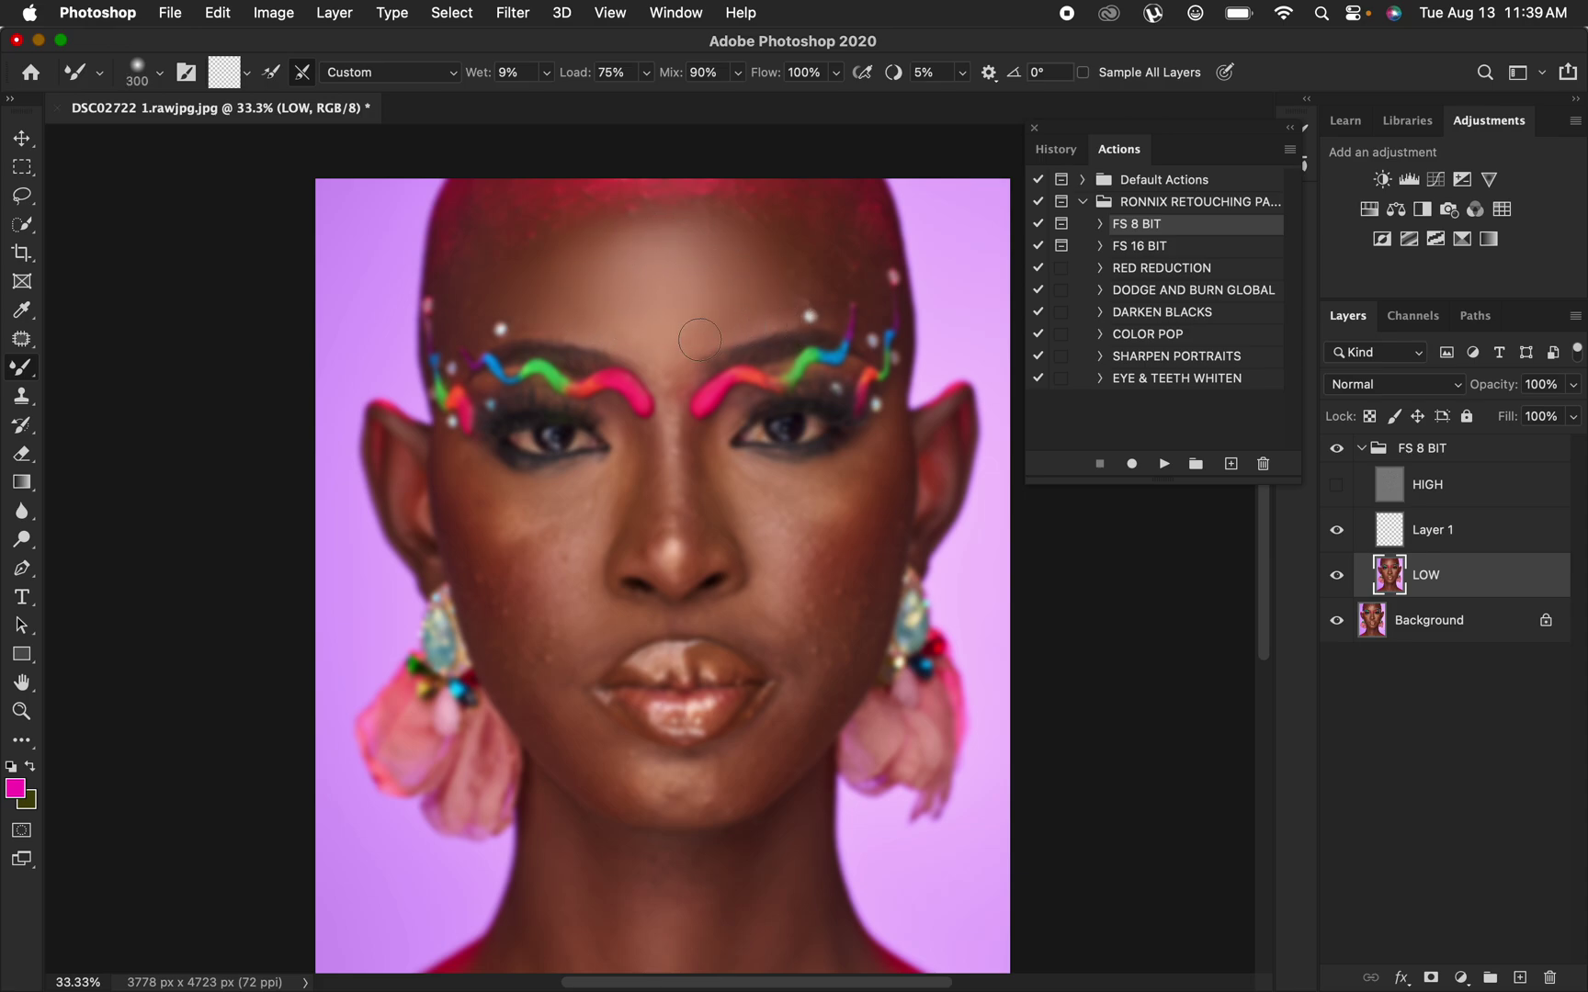
pyautogui.press('[')
pyautogui.press('[')
pyautogui.moveTo(674, 357)
pyautogui.mouseDown()
pyautogui.moveTo(748, 312)
pyautogui.moveTo(779, 260)
pyautogui.moveTo(827, 281)
pyautogui.moveTo(747, 313)
pyautogui.moveTo(726, 243)
pyautogui.moveTo(687, 230)
pyautogui.moveTo(651, 234)
pyautogui.moveTo(706, 236)
pyautogui.moveTo(616, 242)
pyautogui.moveTo(531, 290)
pyautogui.mouseUp()
# Show the HIGH layer and compare the forehead retouch before and after by toggling the FS 8 BIT group's visibility
pyautogui.click(1335, 487)
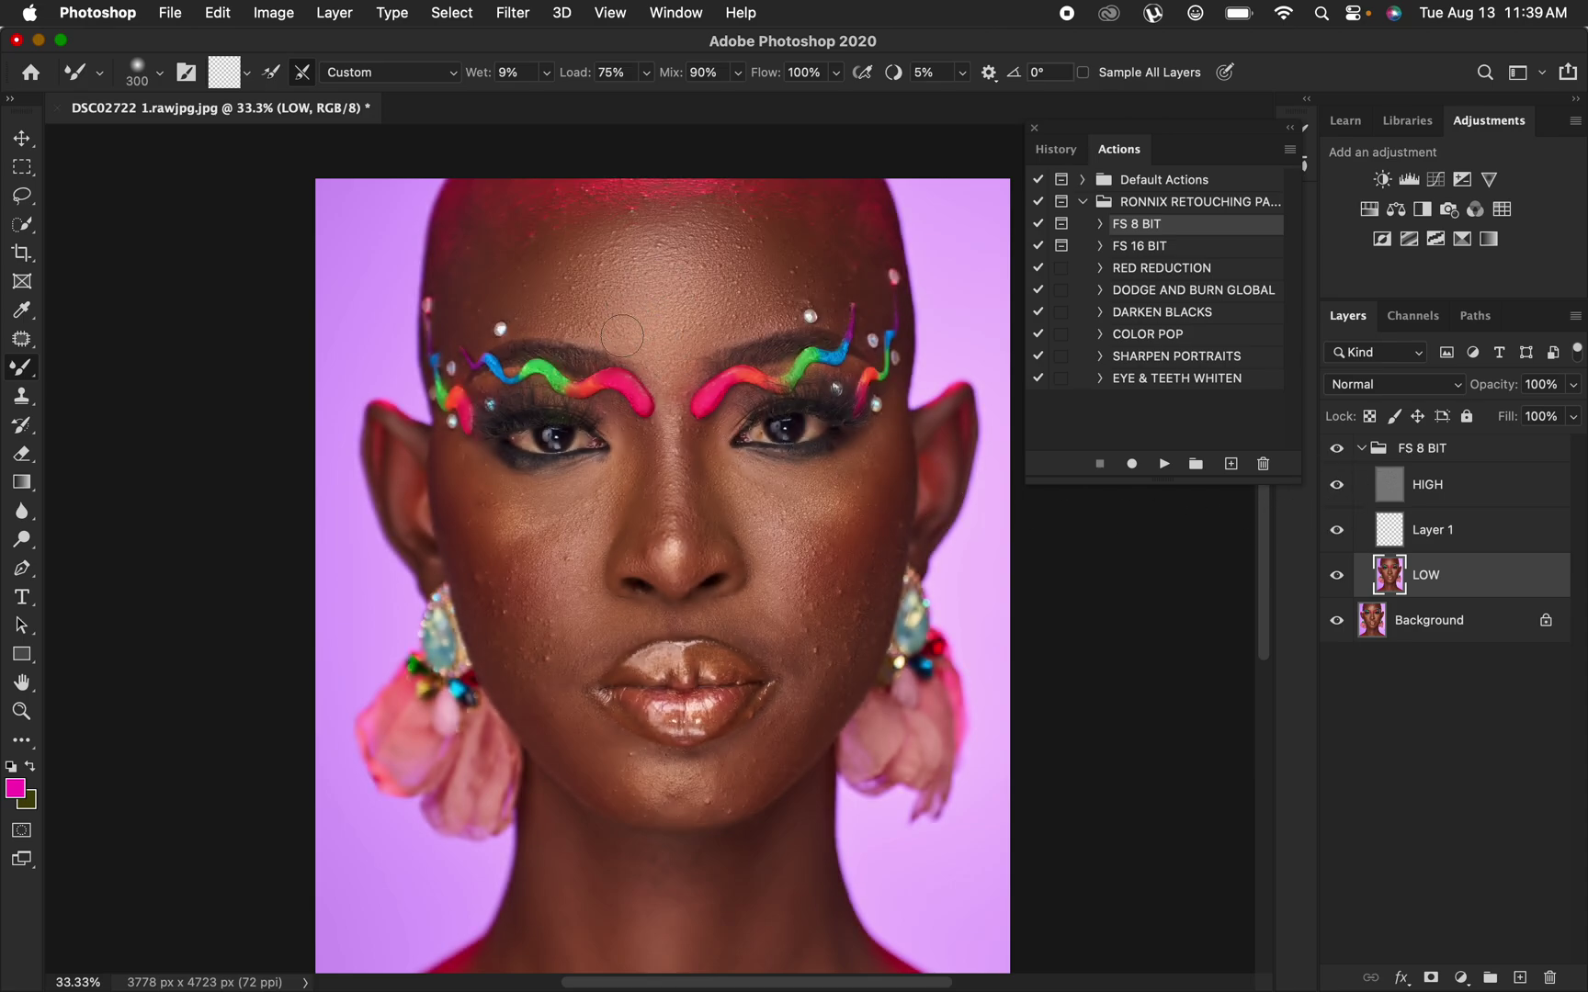
pyautogui.moveTo(698, 349)
pyautogui.mouseDown()
pyautogui.moveTo(648, 322)
pyautogui.moveTo(661, 266)
pyautogui.moveTo(662, 301)
pyautogui.mouseUp()
pyautogui.moveTo(664, 241); pyautogui.dragTo(698, 302)
pyautogui.click(1336, 449)
pyautogui.click(1337, 450)
pyautogui.click(1338, 451)
pyautogui.click(1336, 450)
pyautogui.click(1337, 450)
pyautogui.click(1337, 449)
pyautogui.click(1337, 449)
pyautogui.click(1337, 449)
pyautogui.click(1337, 450)
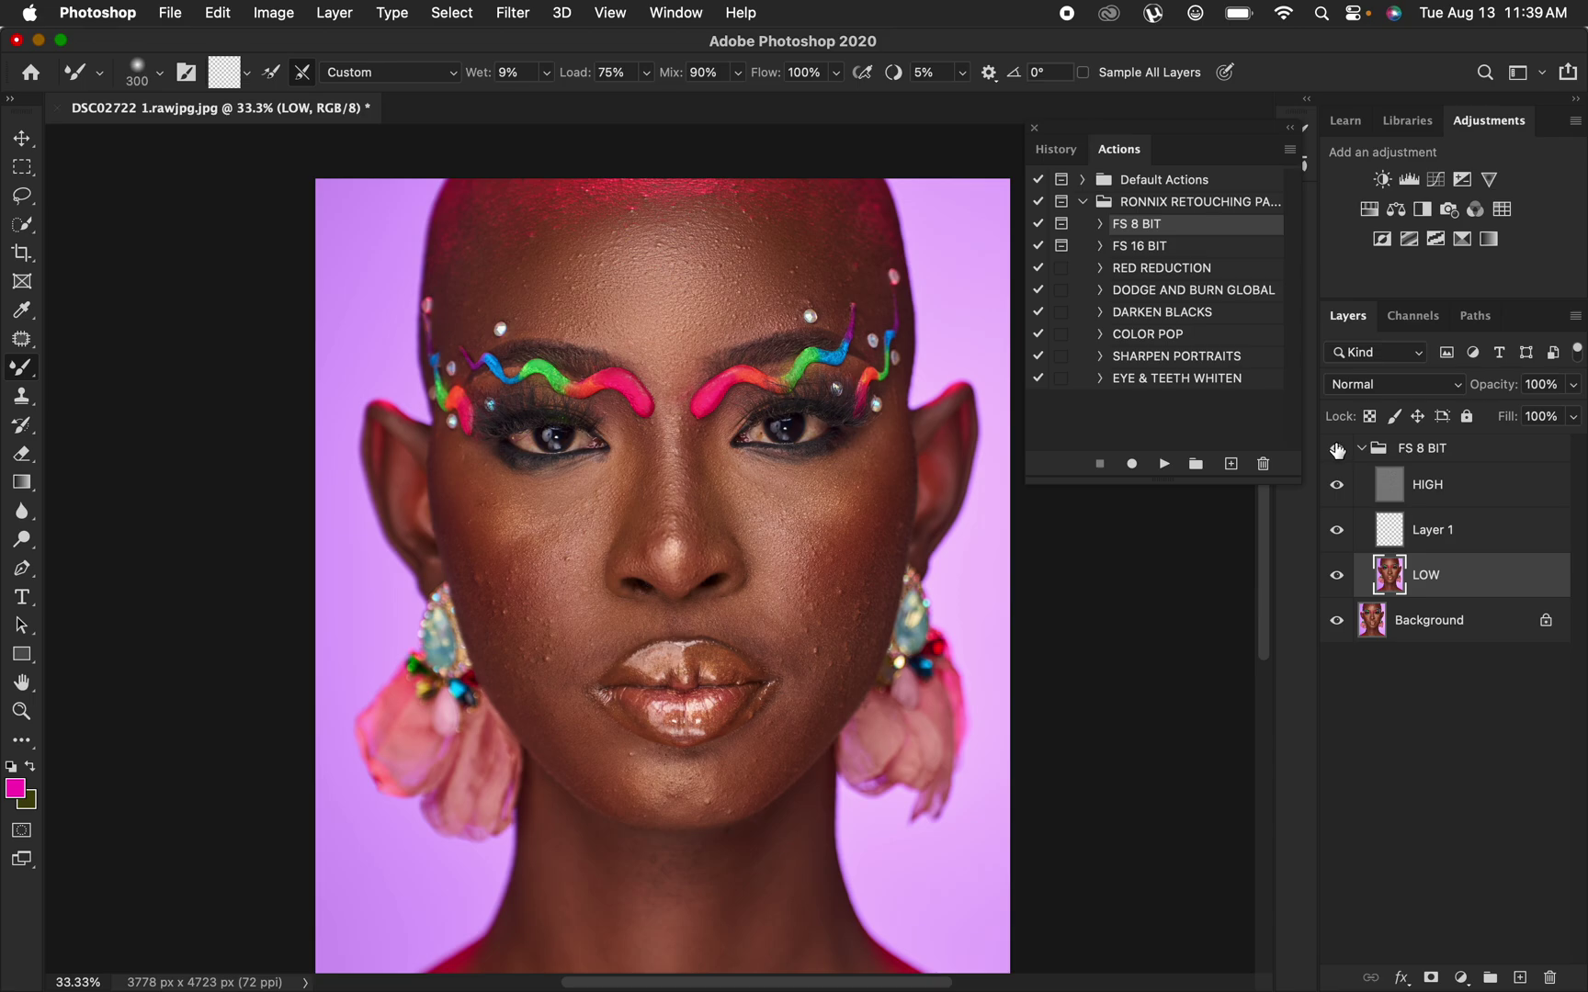
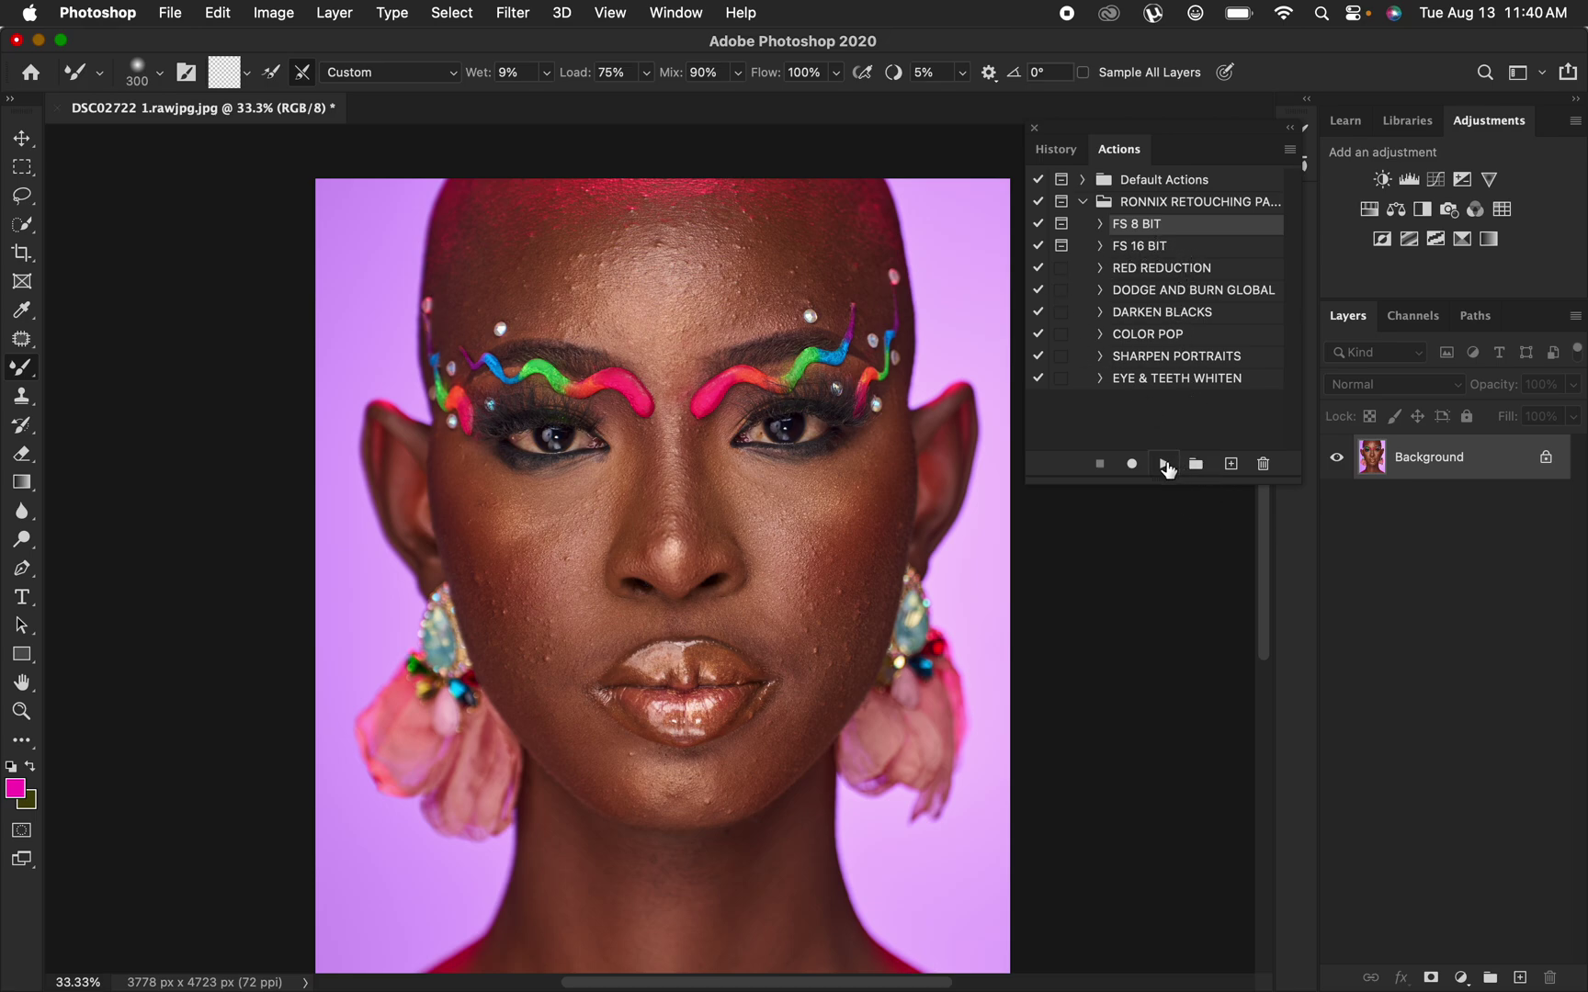
# Run the FS 8 BIT action, lower the Gaussian Blur radius to 0.1 pixels, and frame the forehead in the blur preview at 67%
pyautogui.click(1164, 464)
pyautogui.moveTo(1135, 176); pyautogui.dragTo(1185, 161)
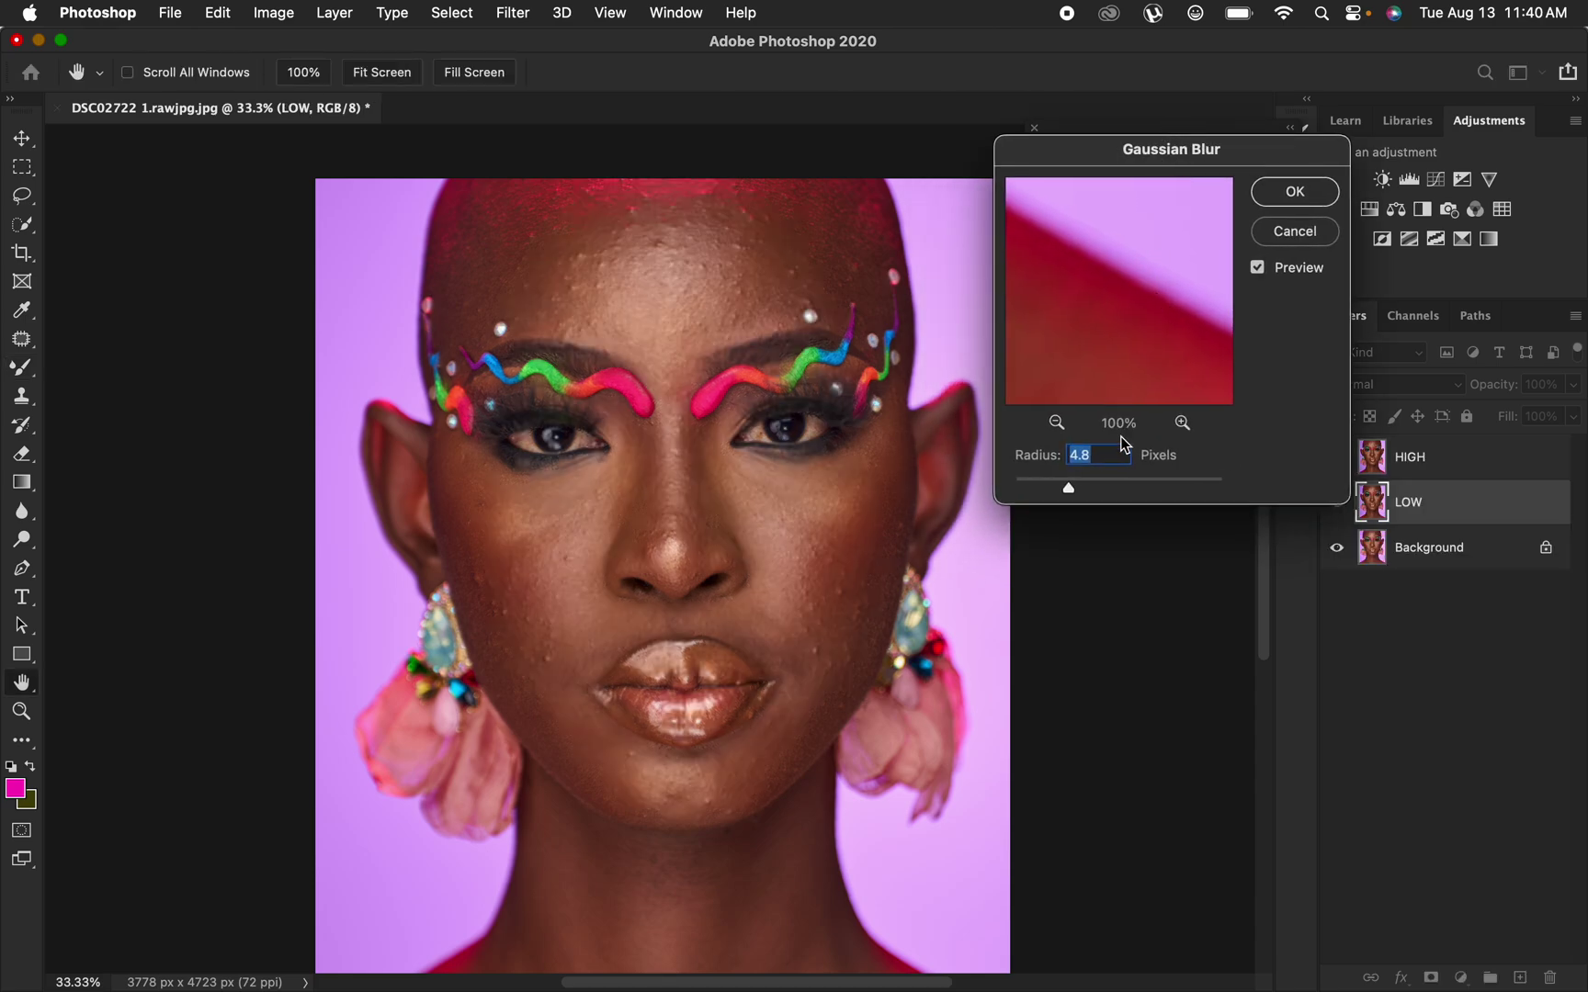
pyautogui.moveTo(1063, 492); pyautogui.dragTo(979, 483)
pyautogui.click(671, 252)
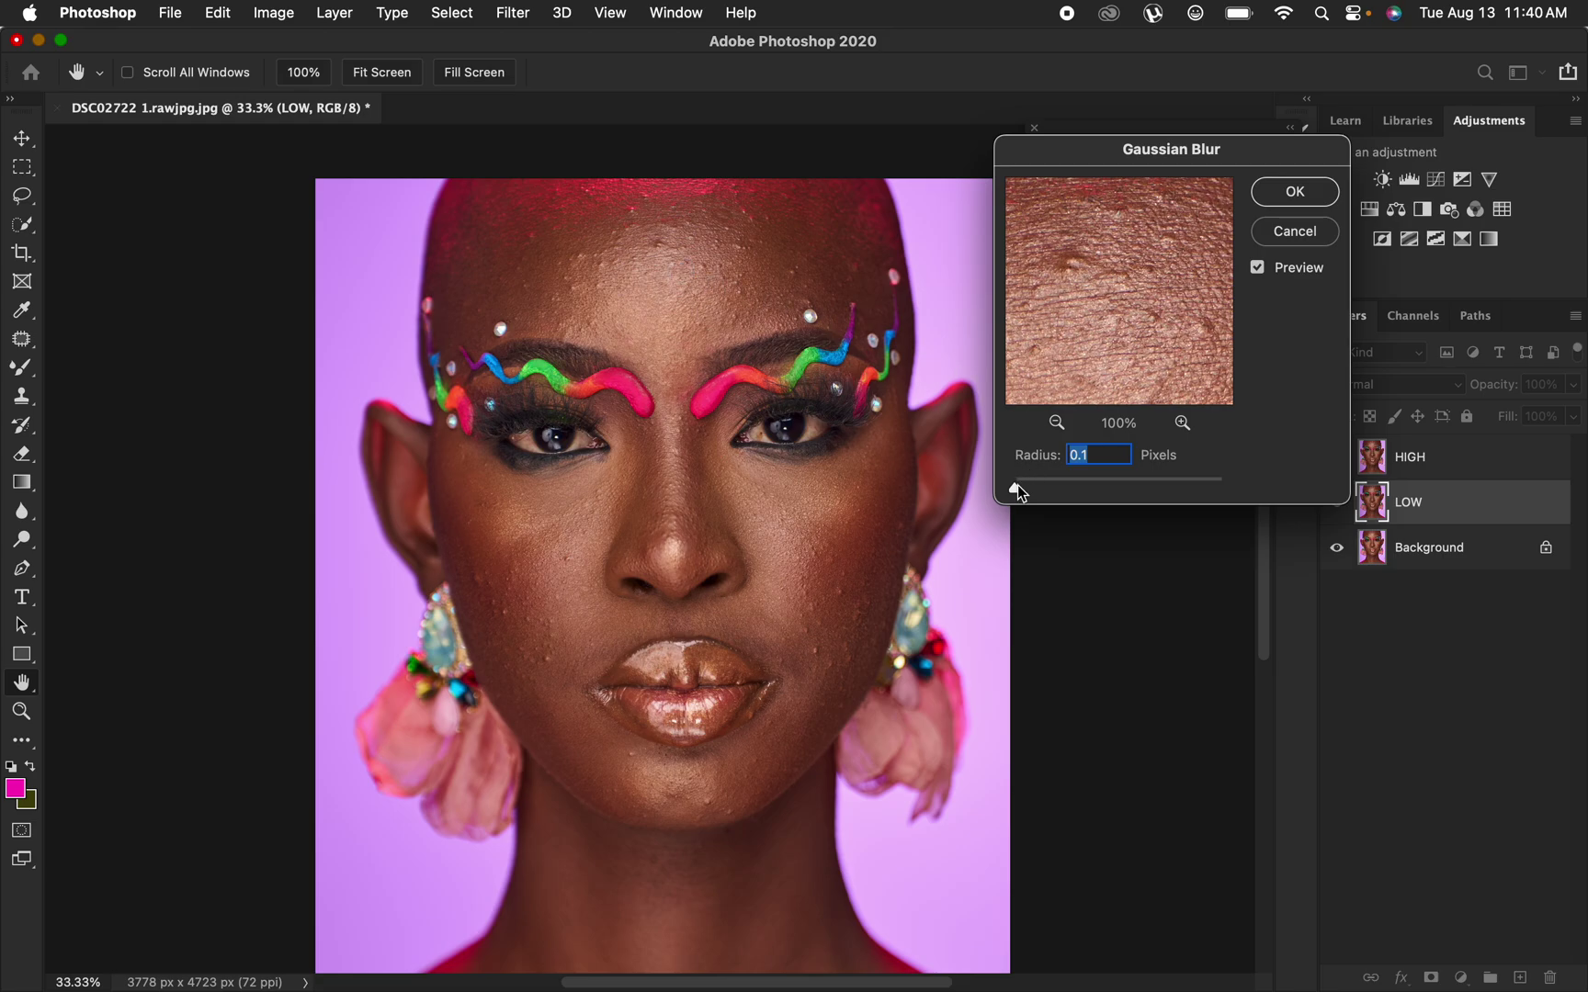
pyautogui.click(671, 262)
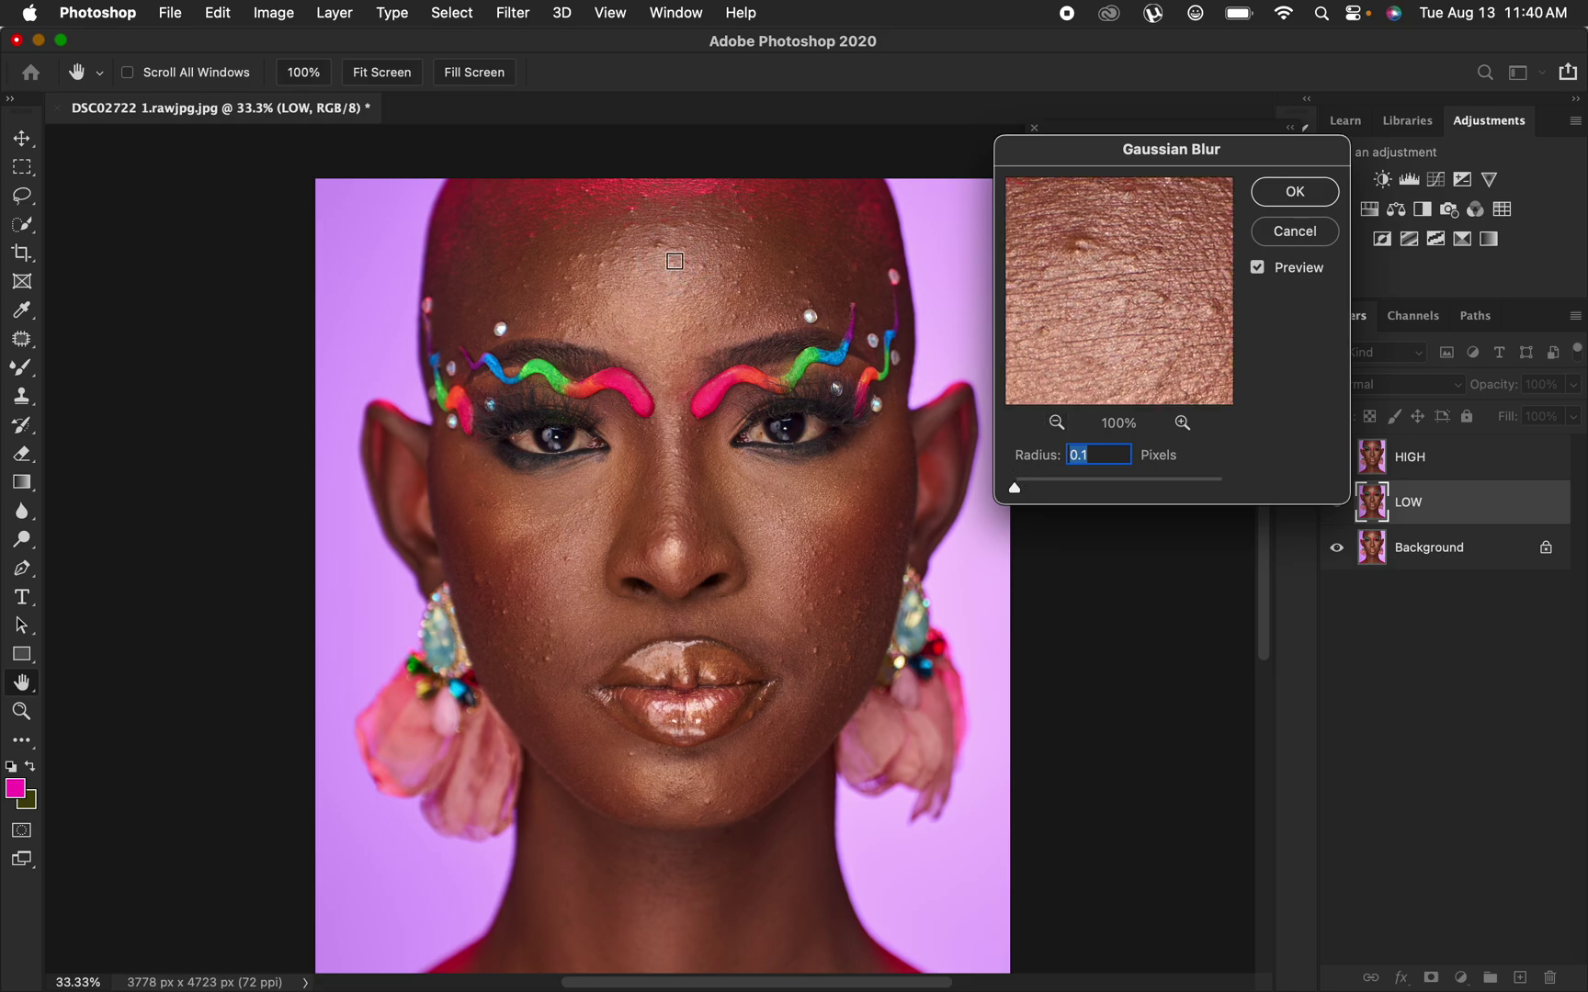
pyautogui.click(611, 254)
pyautogui.click(666, 242)
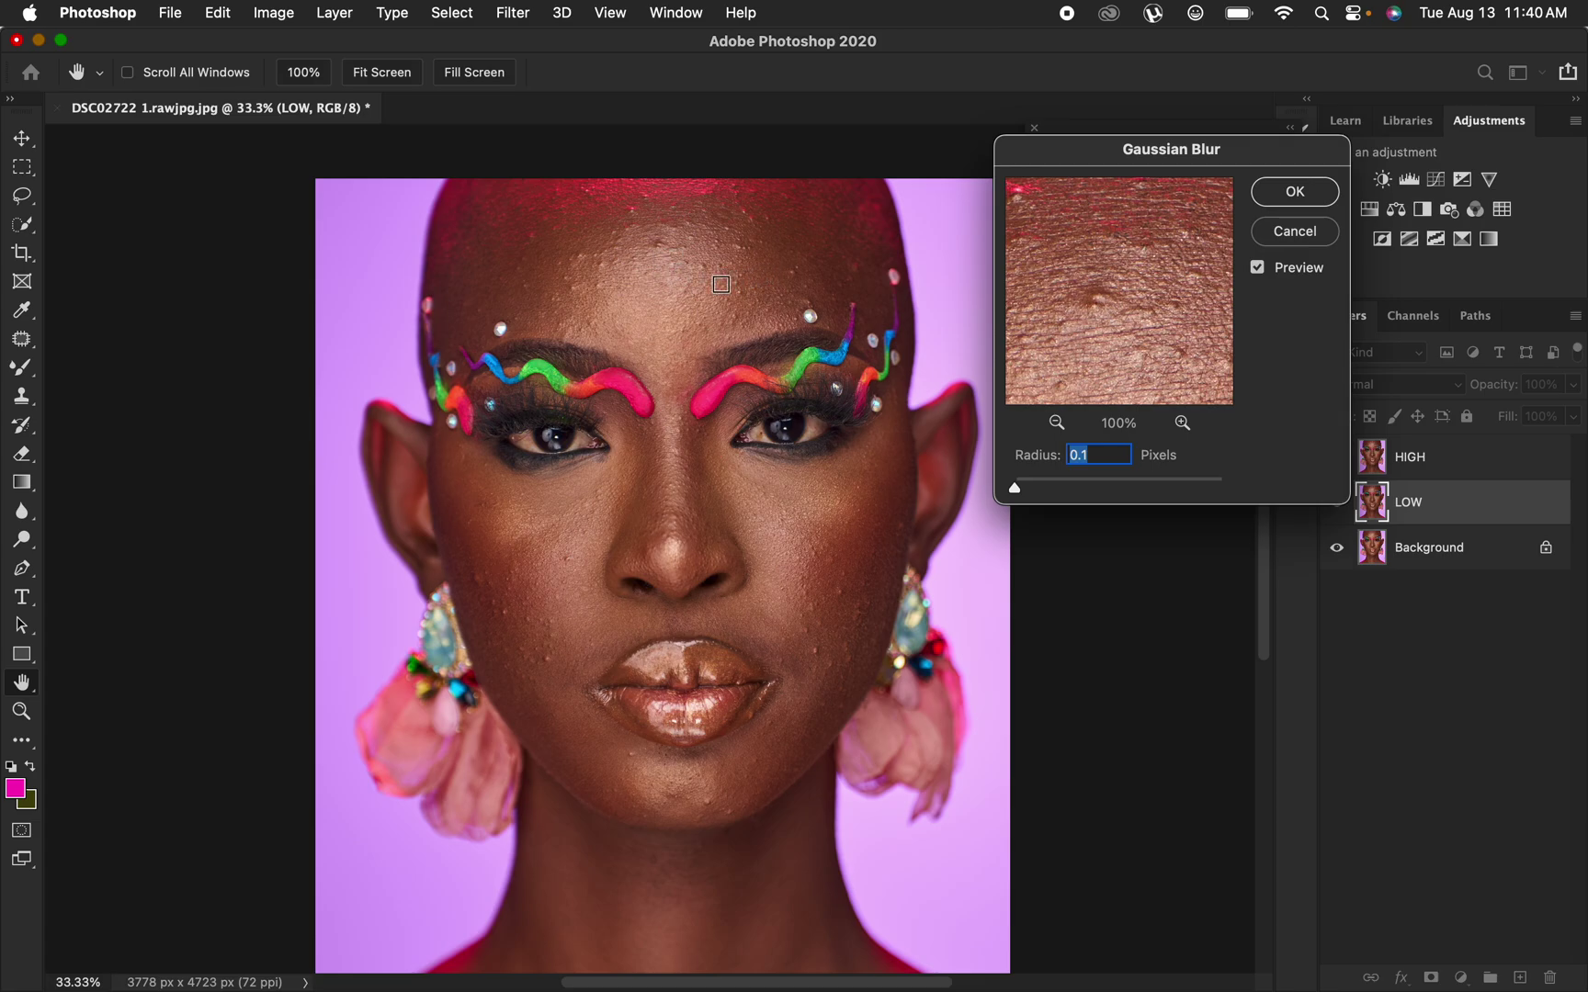
pyautogui.click(1055, 424)
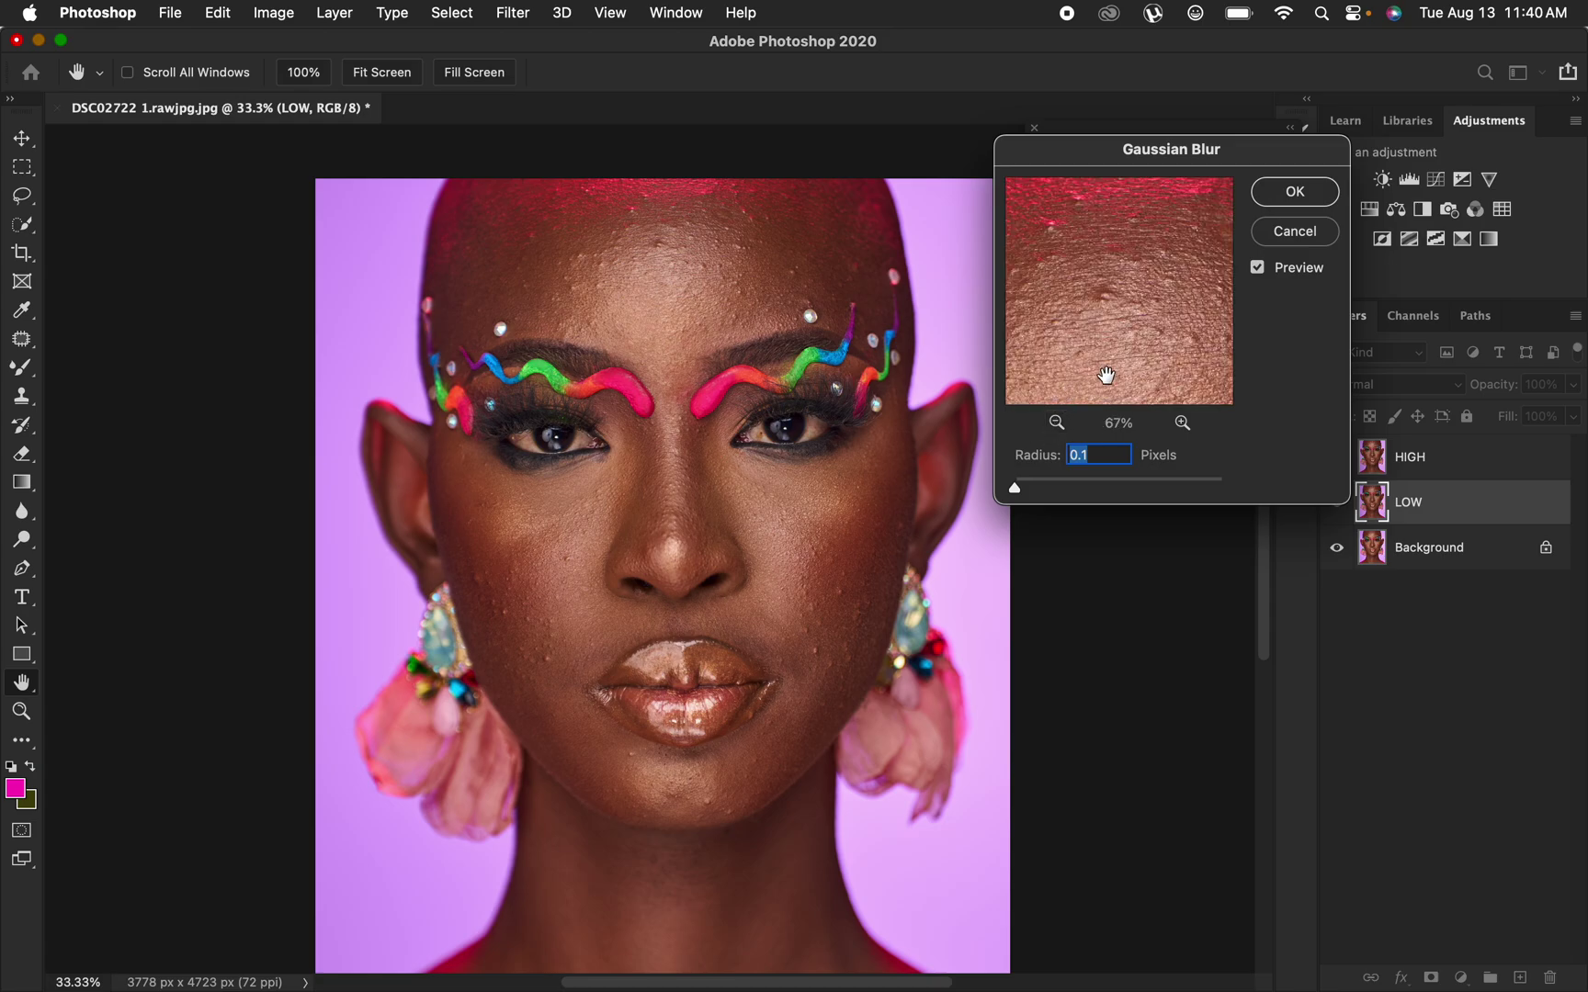
pyautogui.click(1181, 423)
pyautogui.click(1058, 424)
pyautogui.moveTo(1120, 284); pyautogui.dragTo(1127, 305)
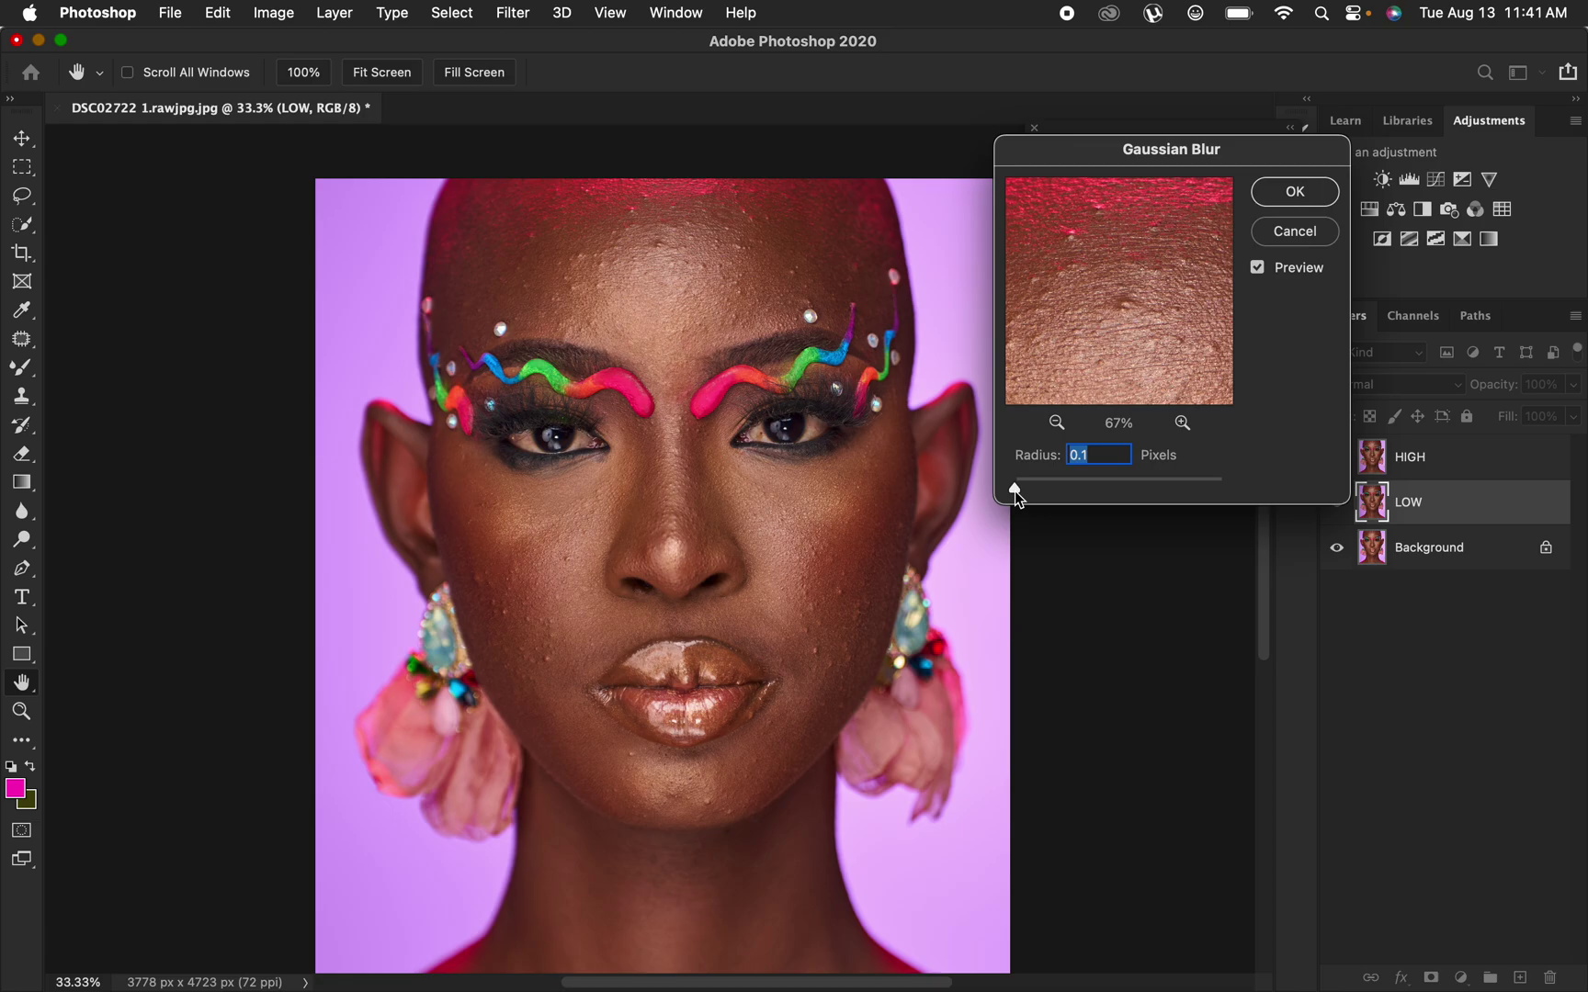
# Raise the Gaussian Blur radius to 10.1 pixels for the LOW layer and apply it
pyautogui.moveTo(1014, 488); pyautogui.dragTo(1039, 486)
pyautogui.moveTo(1055, 489); pyautogui.dragTo(1059, 485)
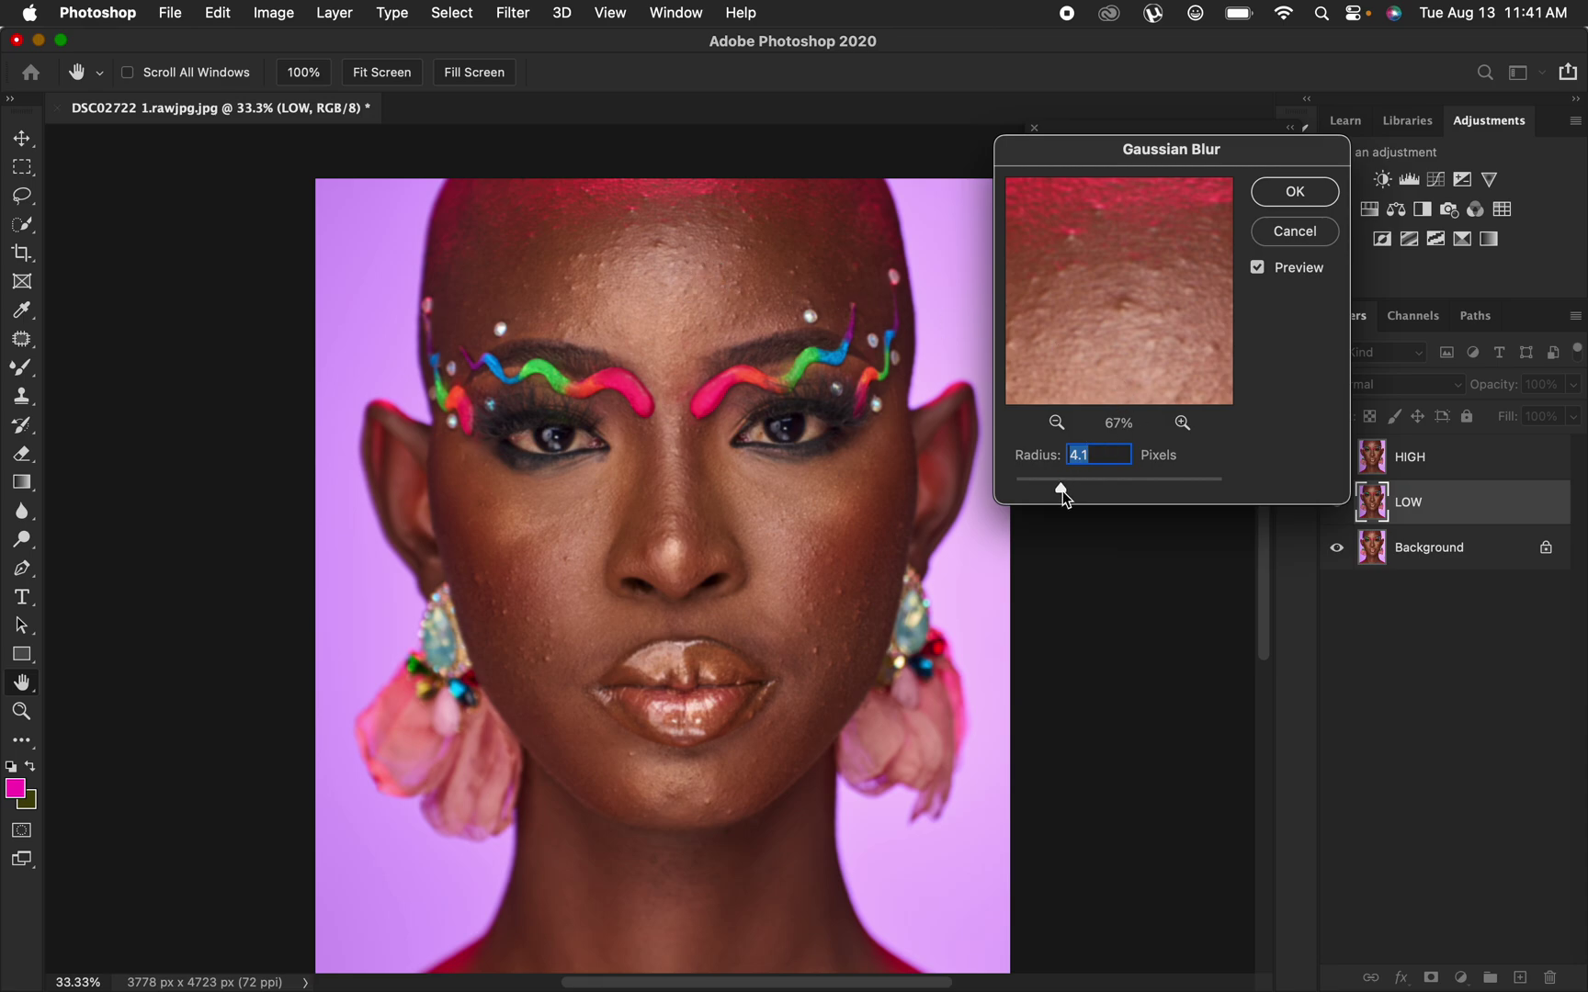
pyautogui.moveTo(1060, 488); pyautogui.dragTo(1093, 489)
pyautogui.moveTo(1100, 492); pyautogui.dragTo(1101, 494)
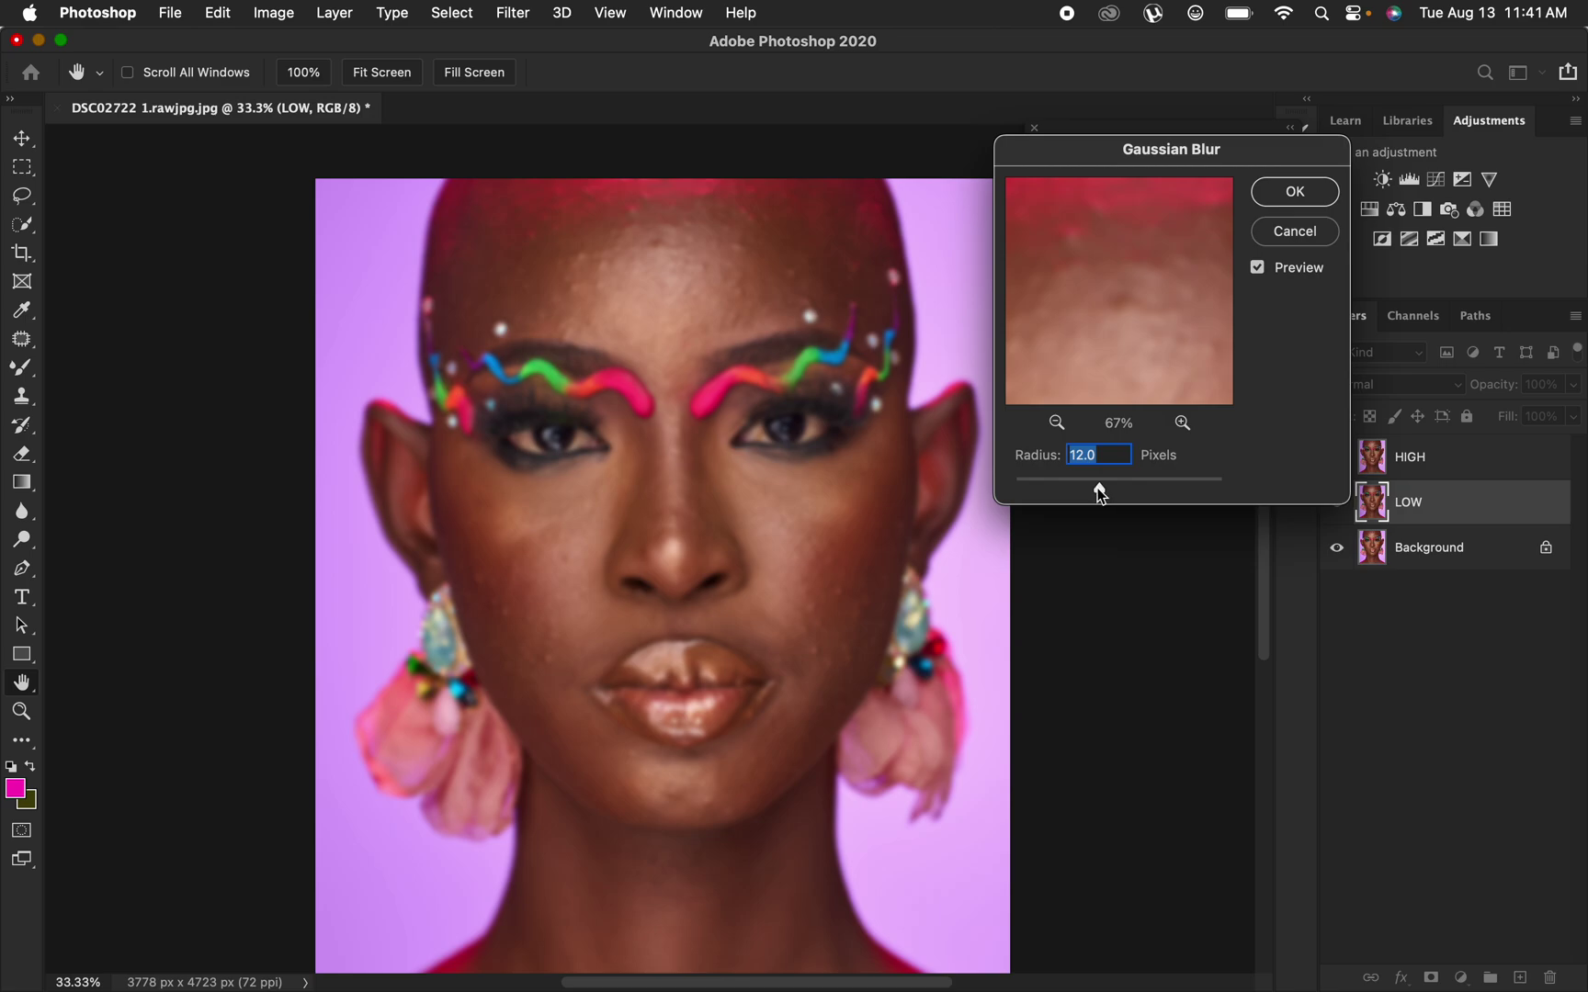
pyautogui.moveTo(1094, 489); pyautogui.dragTo(1100, 494)
pyautogui.moveTo(1105, 331); pyautogui.dragTo(1113, 321)
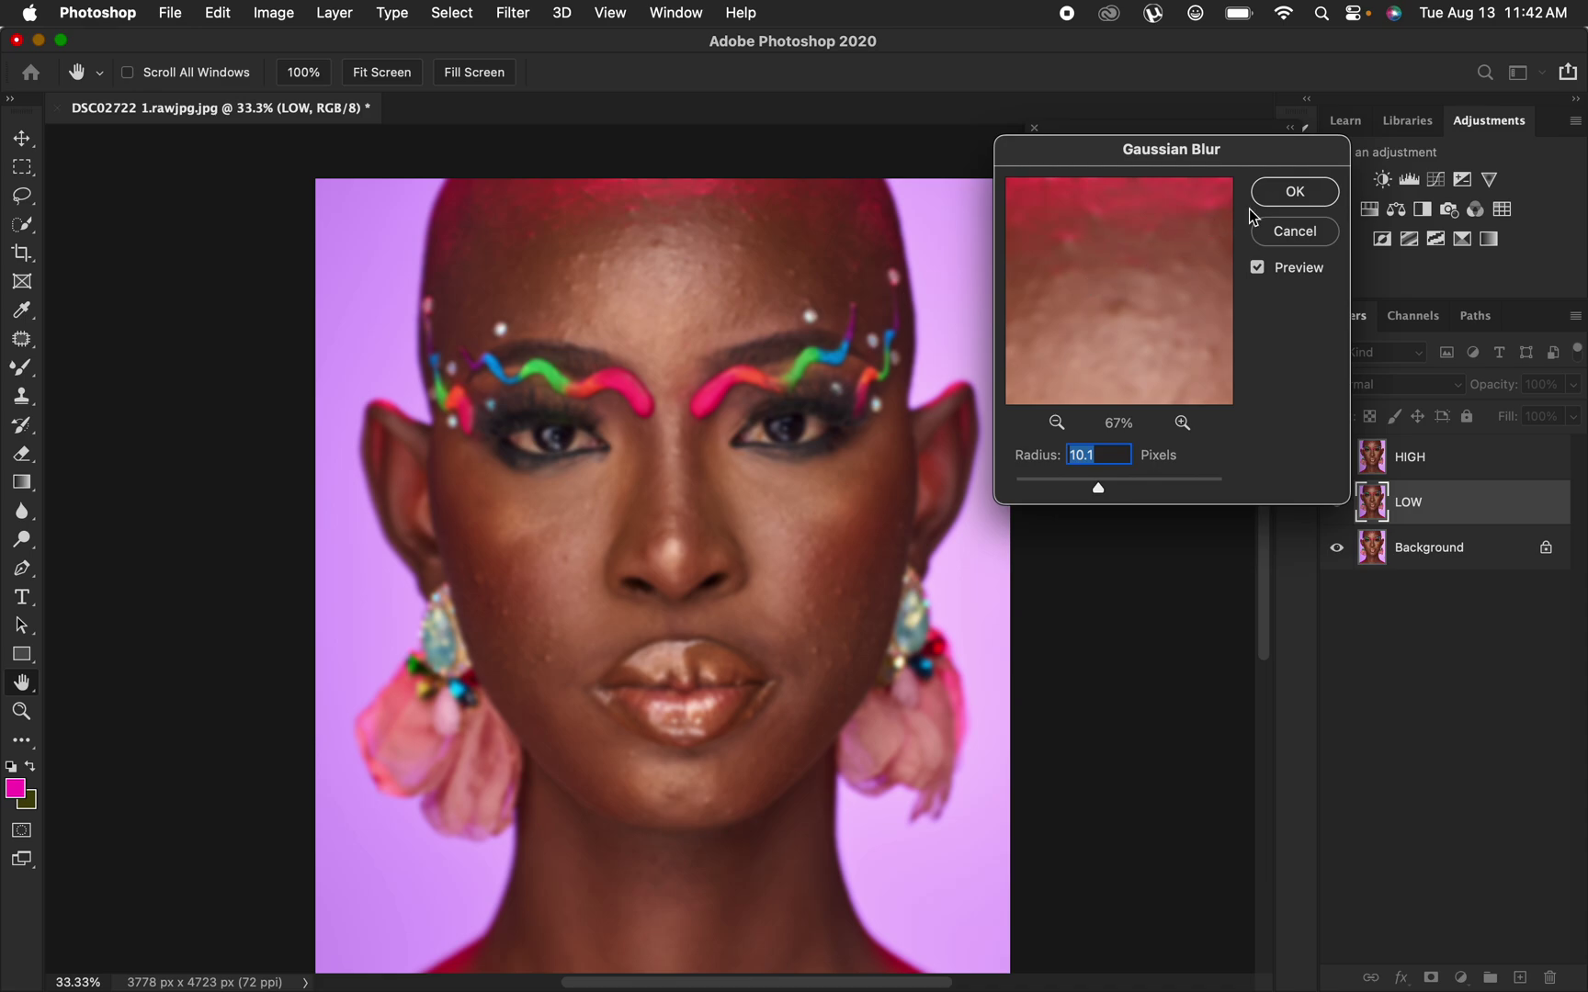
pyautogui.click(1296, 193)
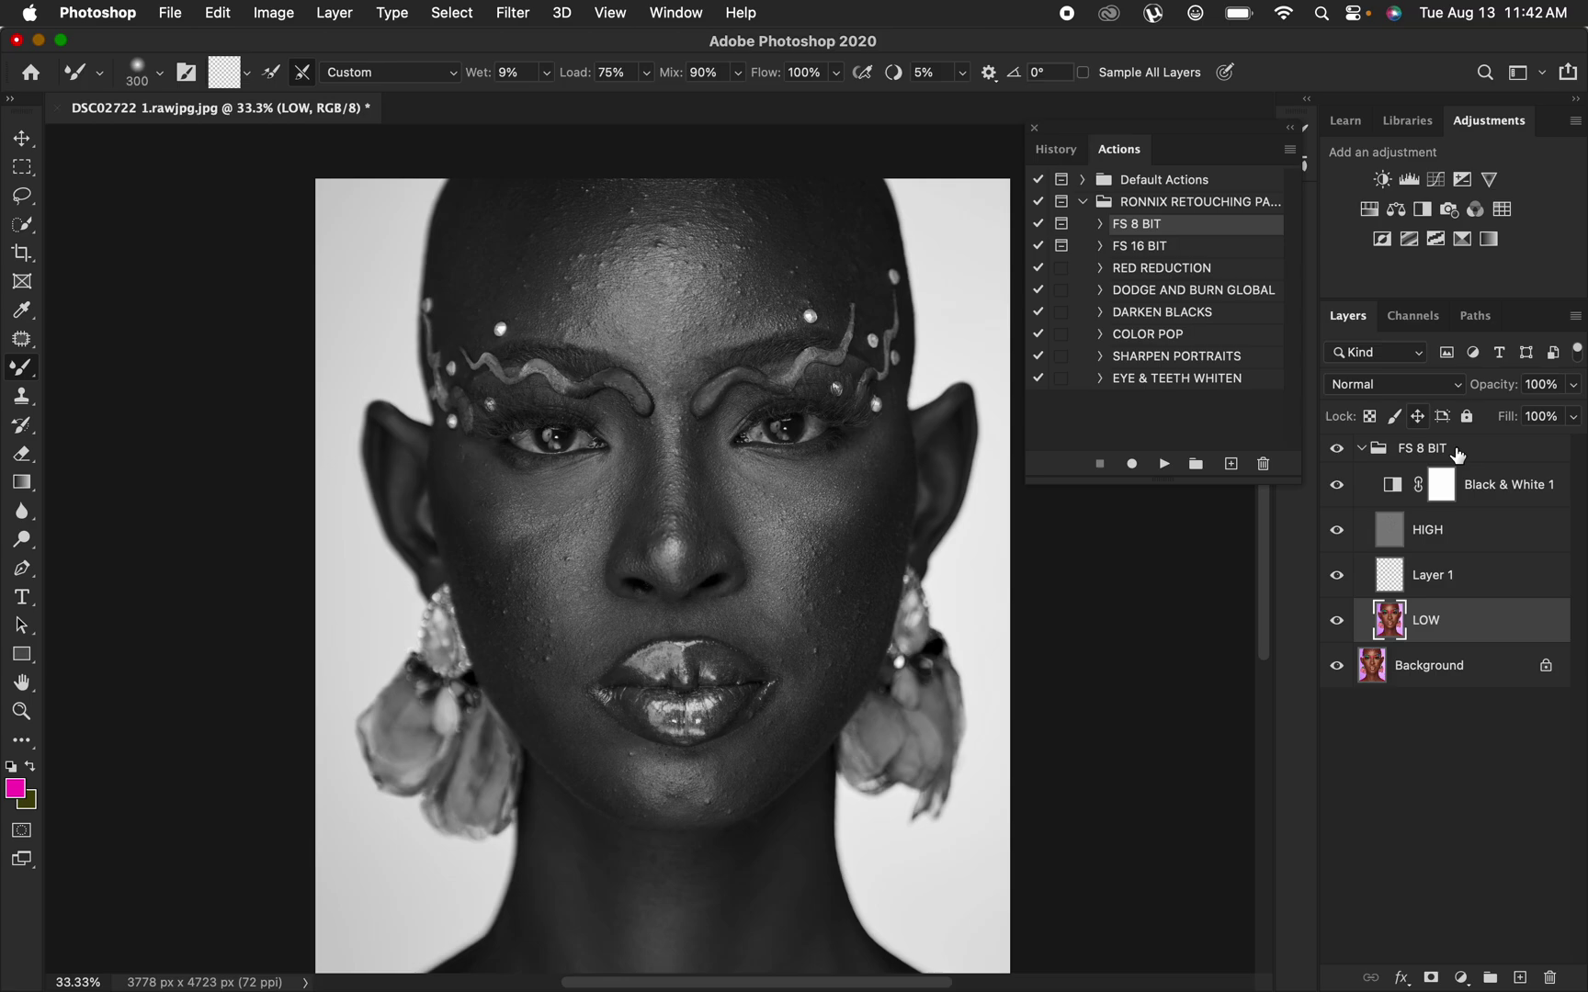
# Delete the Black & White 1 adjustment layer and hide the HIGH layer
pyautogui.moveTo(1507, 488); pyautogui.dragTo(1549, 977)
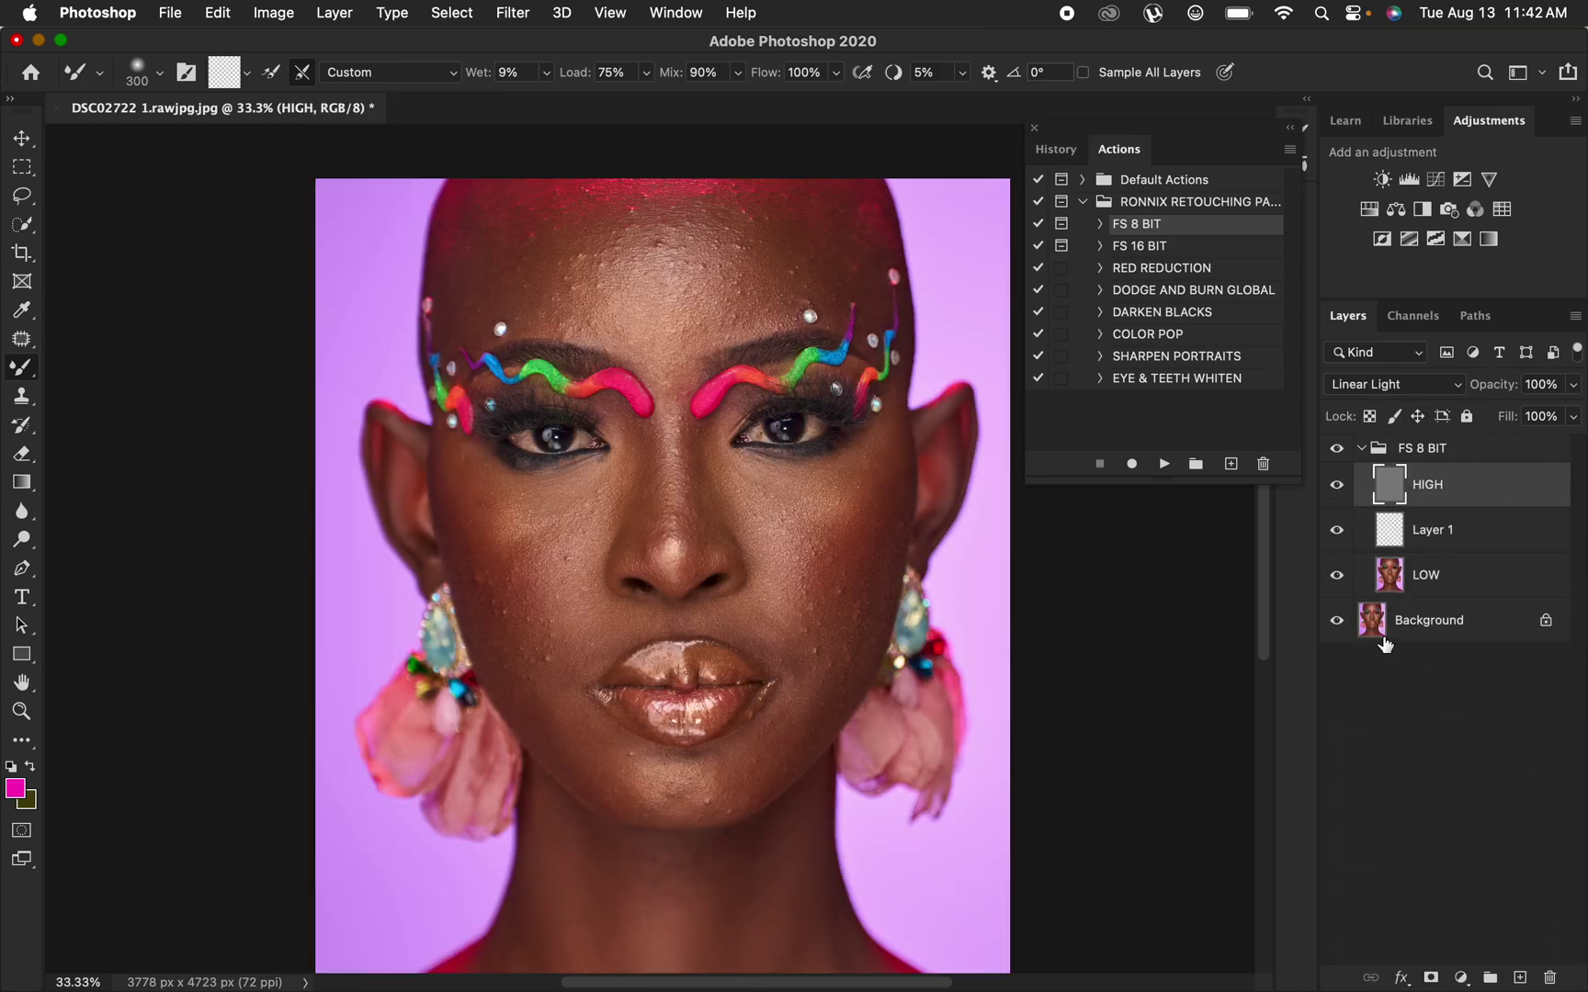
pyautogui.click(1343, 486)
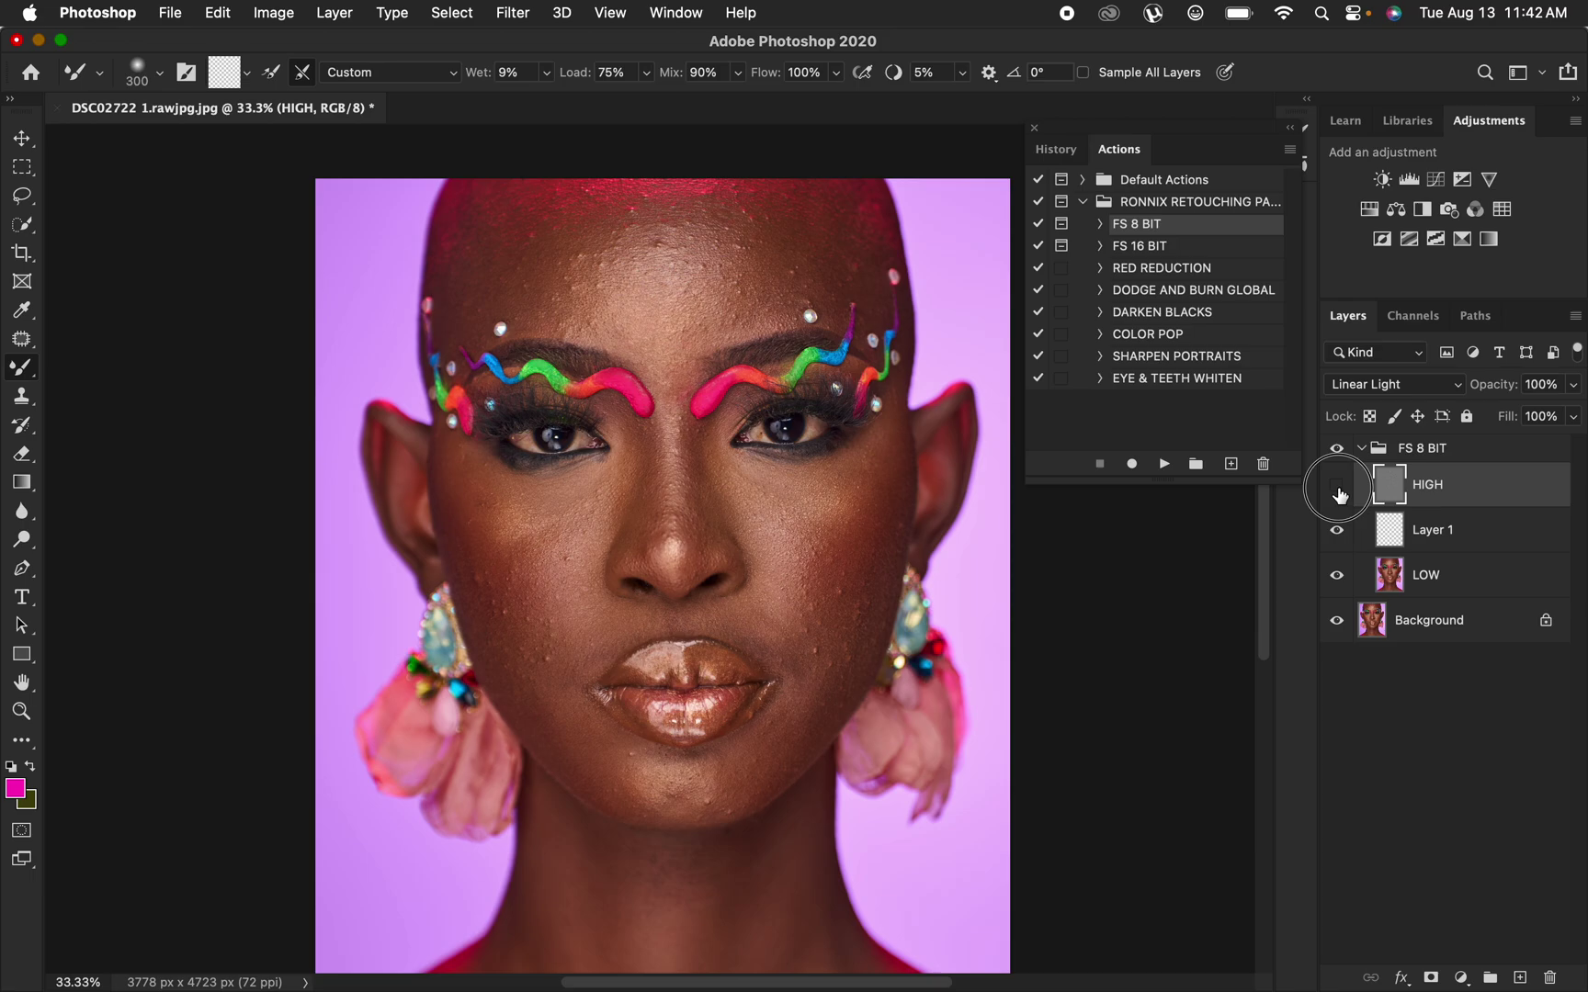
# Select the LOW layer and check the Mixer Brush's Soft Round tip, brush load and cleaning options
pyautogui.click(1447, 581)
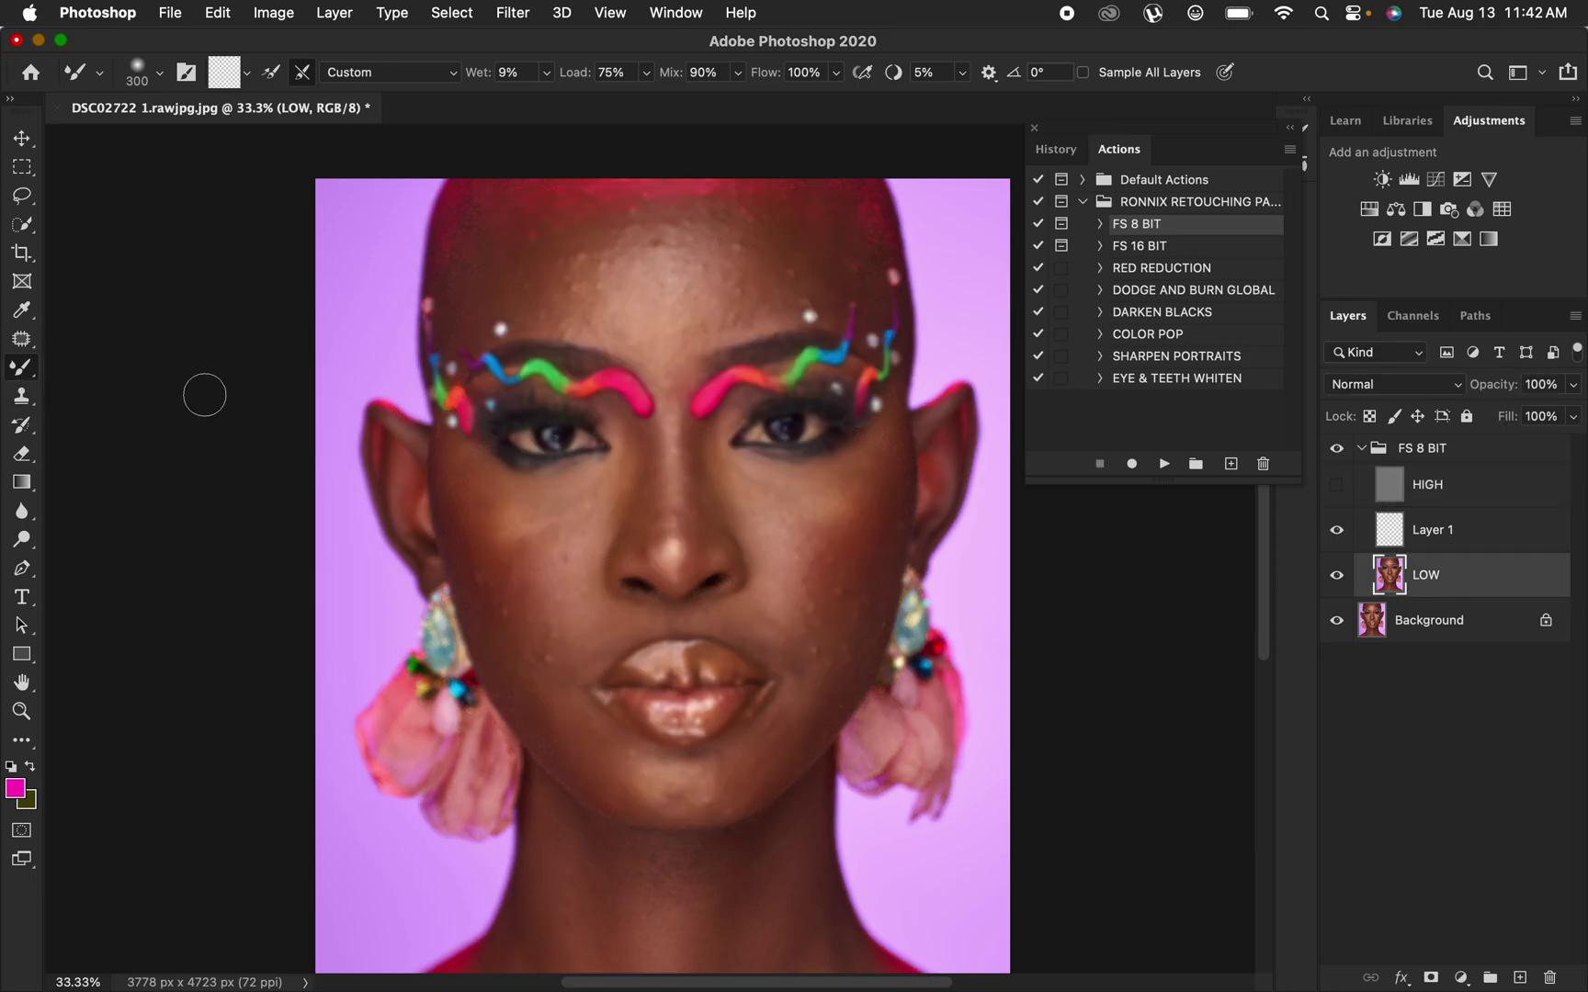
pyautogui.click(161, 73)
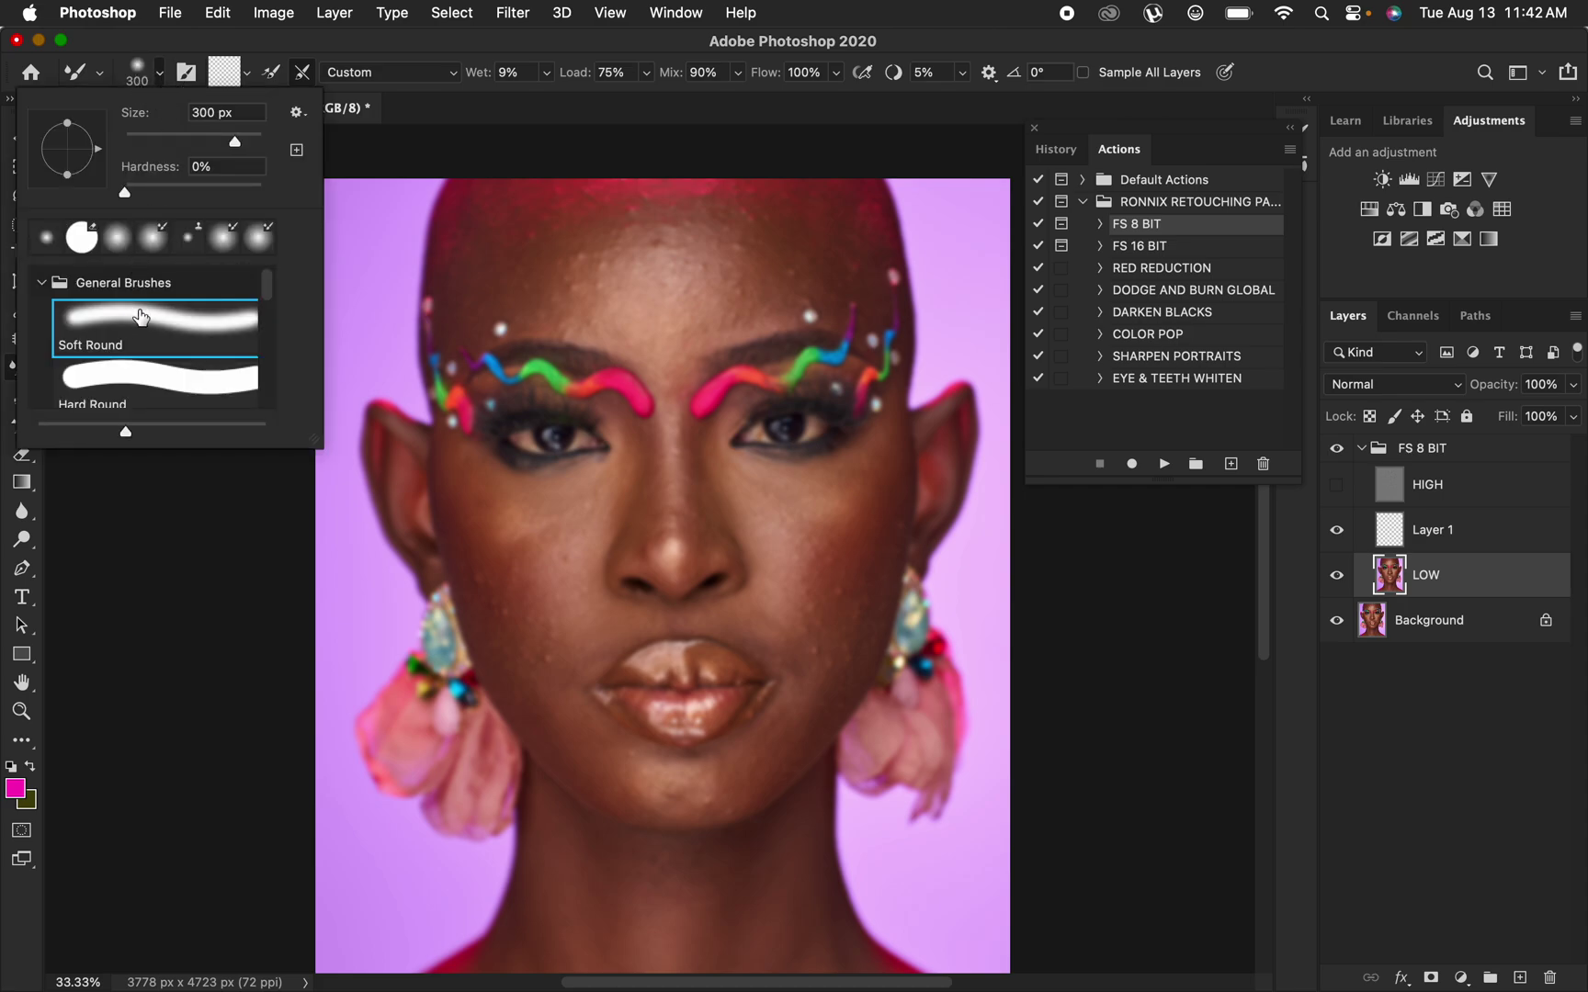
pyautogui.click(162, 75)
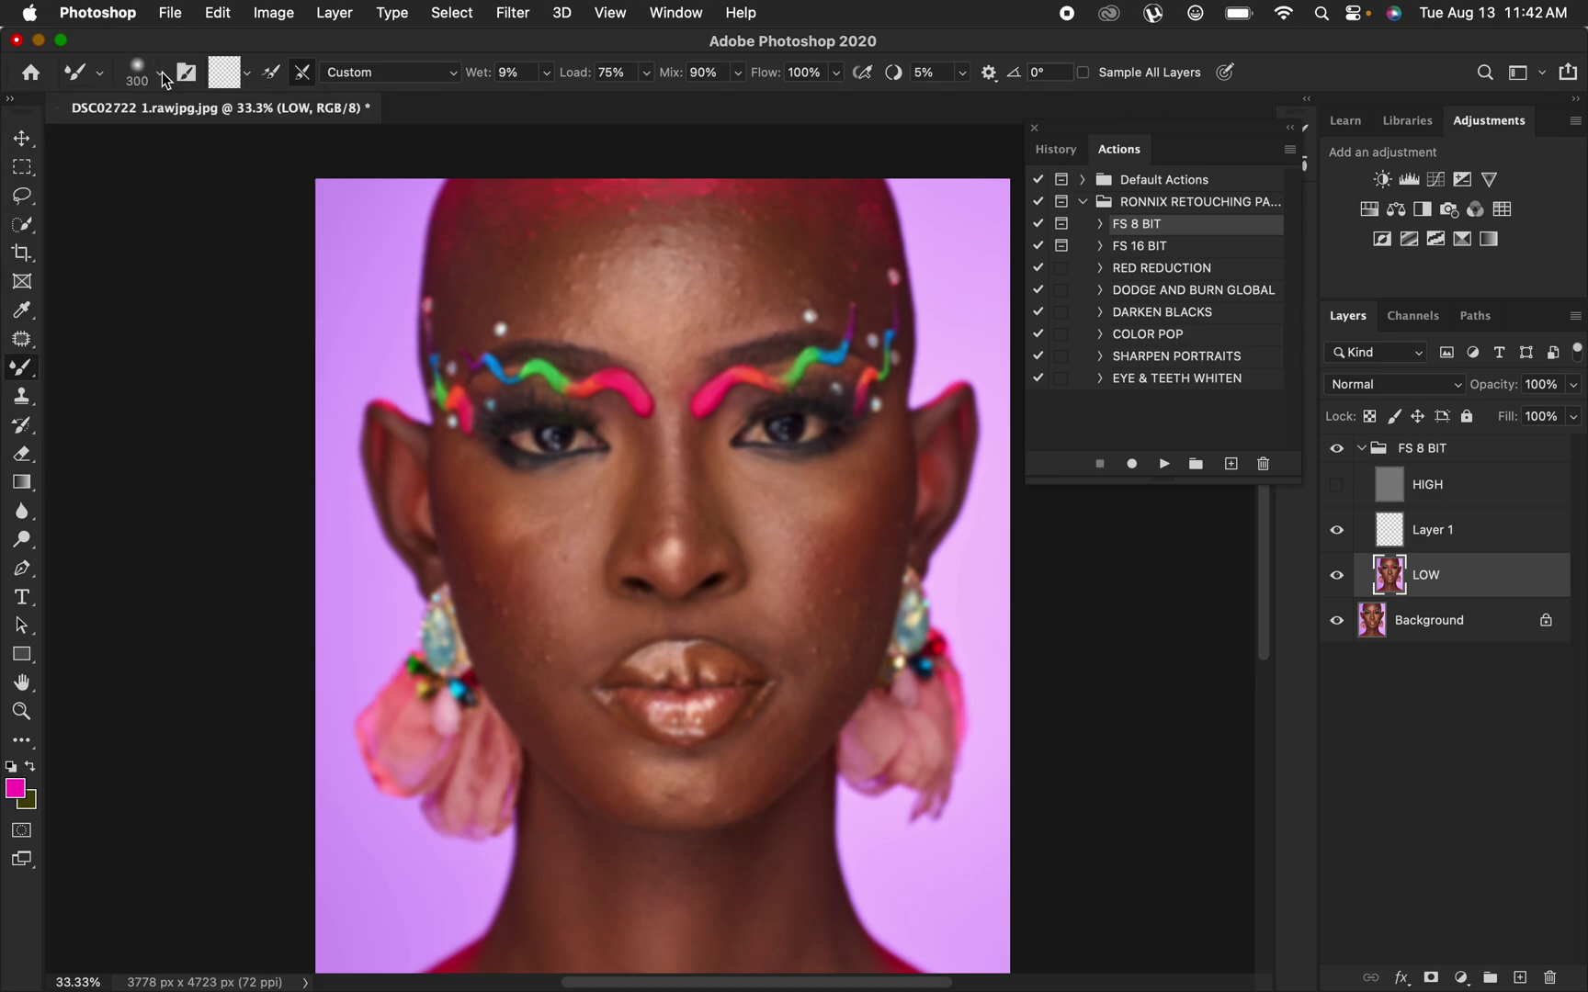
pyautogui.click(249, 76)
pyautogui.click(269, 117)
pyautogui.click(301, 70)
# Smooth the forehead's highlight and tone transitions on the LOW layer with the Mixer Brush, reducing the brush size to 250, and undo the last stroke
pyautogui.moveTo(567, 276)
pyautogui.mouseDown()
pyautogui.moveTo(591, 258)
pyautogui.moveTo(576, 273)
pyautogui.moveTo(593, 320)
pyautogui.moveTo(531, 308)
pyautogui.moveTo(531, 284)
pyautogui.moveTo(550, 316)
pyautogui.moveTo(592, 315)
pyautogui.moveTo(562, 297)
pyautogui.moveTo(578, 254)
pyautogui.moveTo(608, 235)
pyautogui.moveTo(753, 257)
pyautogui.moveTo(737, 235)
pyautogui.moveTo(757, 292)
pyautogui.moveTo(757, 260)
pyautogui.moveTo(799, 271)
pyautogui.moveTo(800, 256)
pyautogui.moveTo(824, 275)
pyautogui.moveTo(822, 261)
pyautogui.moveTo(775, 226)
pyautogui.moveTo(743, 225)
pyautogui.moveTo(769, 295)
pyautogui.moveTo(740, 320)
pyautogui.moveTo(739, 245)
pyautogui.moveTo(753, 281)
pyautogui.moveTo(829, 280)
pyautogui.moveTo(699, 252)
pyautogui.moveTo(708, 300)
pyautogui.moveTo(685, 292)
pyautogui.moveTo(721, 306)
pyautogui.mouseUp()
pyautogui.moveTo(724, 272)
pyautogui.mouseDown()
pyautogui.moveTo(714, 327)
pyautogui.moveTo(709, 248)
pyautogui.moveTo(681, 234)
pyautogui.moveTo(652, 283)
pyautogui.moveTo(620, 273)
pyautogui.moveTo(613, 295)
pyautogui.moveTo(643, 328)
pyautogui.moveTo(666, 330)
pyautogui.moveTo(673, 283)
pyautogui.moveTo(641, 272)
pyautogui.moveTo(654, 234)
pyautogui.moveTo(592, 275)
pyautogui.moveTo(605, 289)
pyautogui.moveTo(623, 246)
pyautogui.moveTo(619, 270)
pyautogui.moveTo(673, 274)
pyautogui.moveTo(622, 271)
pyautogui.moveTo(609, 246)
pyautogui.moveTo(620, 304)
pyautogui.moveTo(656, 348)
pyautogui.moveTo(704, 328)
pyautogui.moveTo(679, 375)
pyautogui.moveTo(650, 346)
pyautogui.moveTo(668, 381)
pyautogui.mouseUp()
pyautogui.press('[')
pyautogui.press('[')
pyautogui.press('super+z')
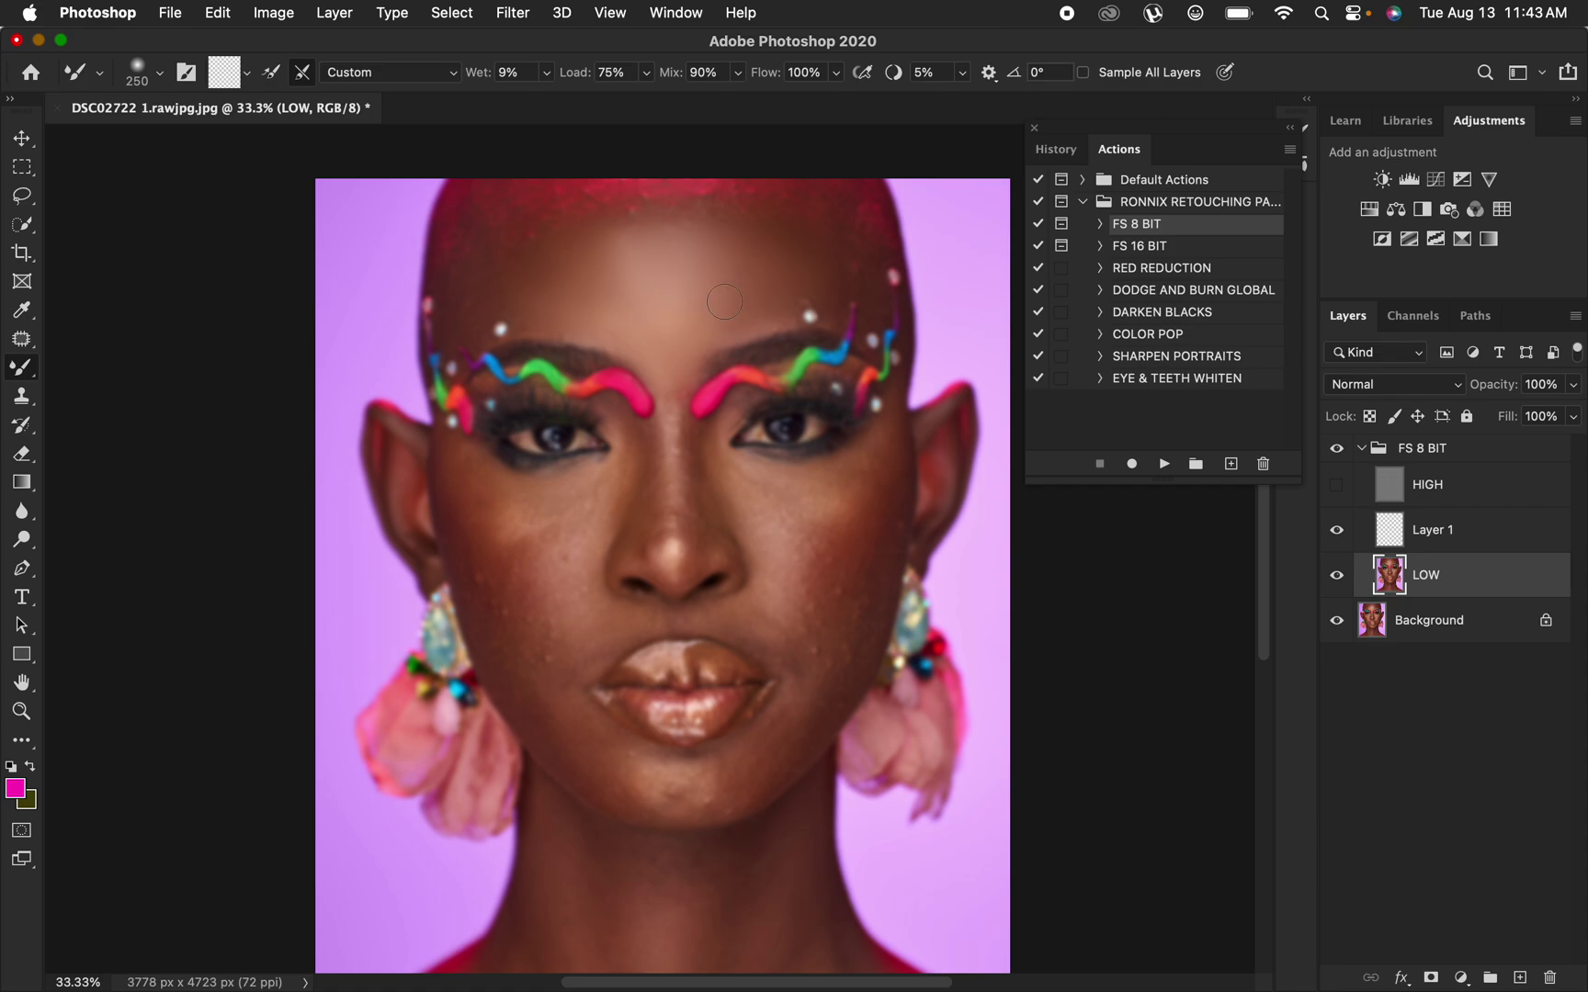
# Show the HIGH layer and compare the whole face before and after smoothing by repeatedly toggling the FS 8 BIT group's visibility
pyautogui.click(1336, 486)
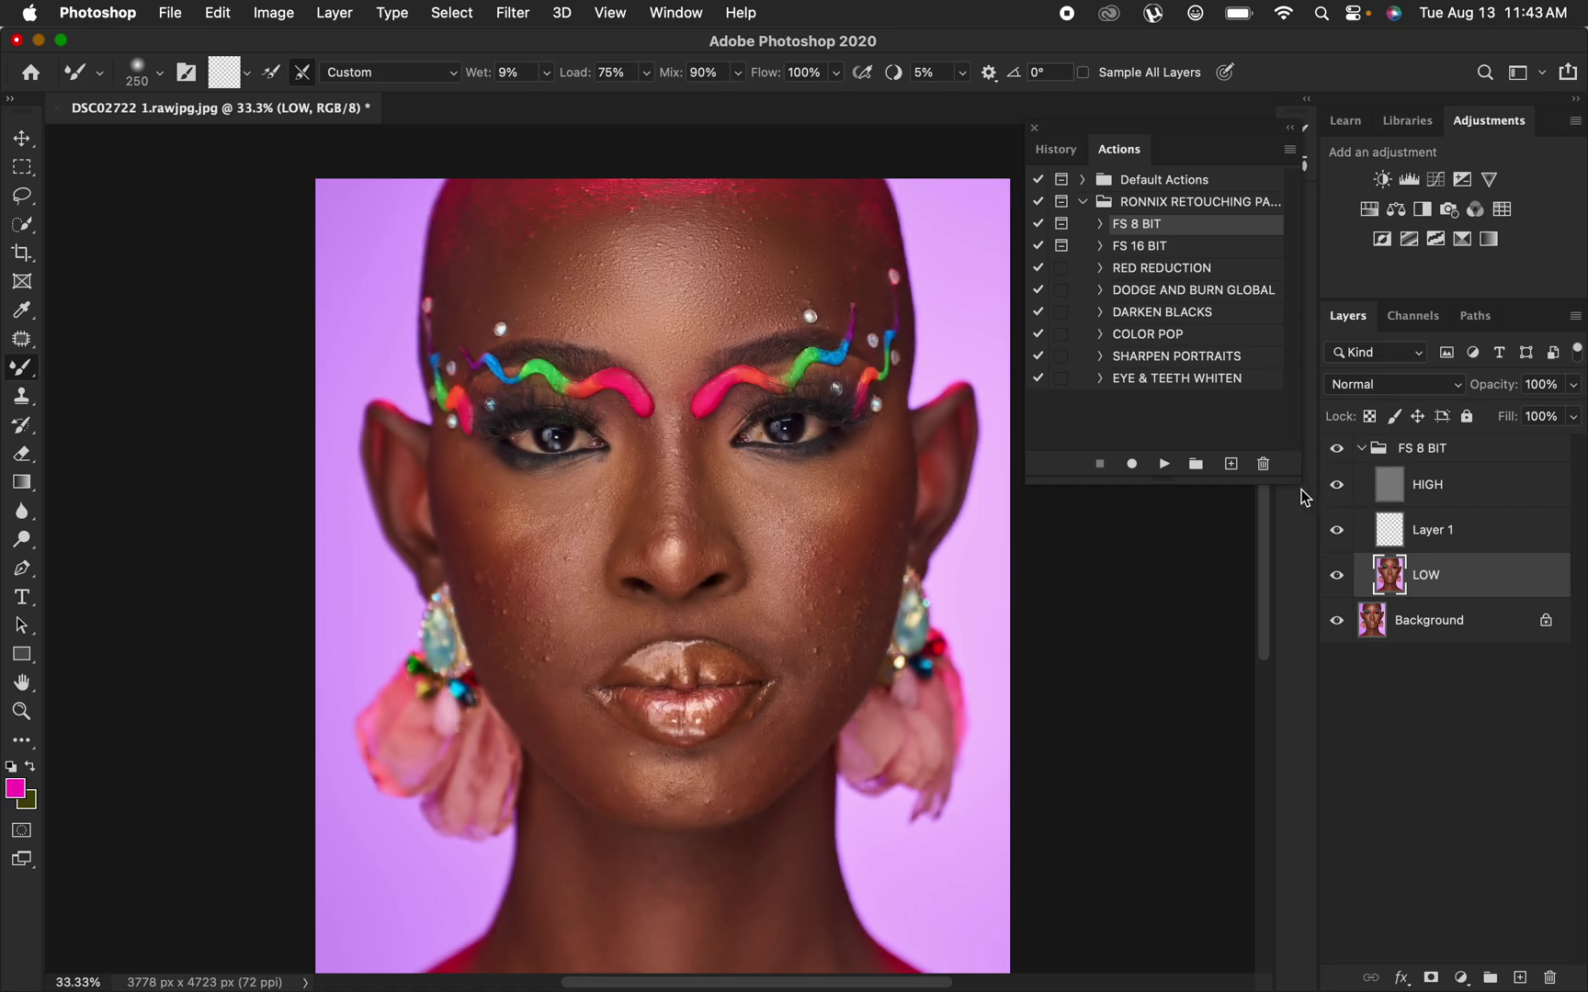
pyautogui.click(1337, 450)
pyautogui.click(1344, 450)
pyautogui.click(1344, 450)
pyautogui.click(1345, 449)
pyautogui.click(1346, 449)
pyautogui.click(1346, 449)
pyautogui.click(1344, 450)
pyautogui.click(1344, 450)
pyautogui.click(1345, 450)
pyautogui.click(1346, 450)
# Compare the forehead at 50% zoom with the FS 8 BIT group hidden and shown, leave the group visible, and close the Actions panel
pyautogui.press('super+equal')
pyautogui.moveTo(838, 432); pyautogui.dragTo(838, 612)
pyautogui.click(1336, 450)
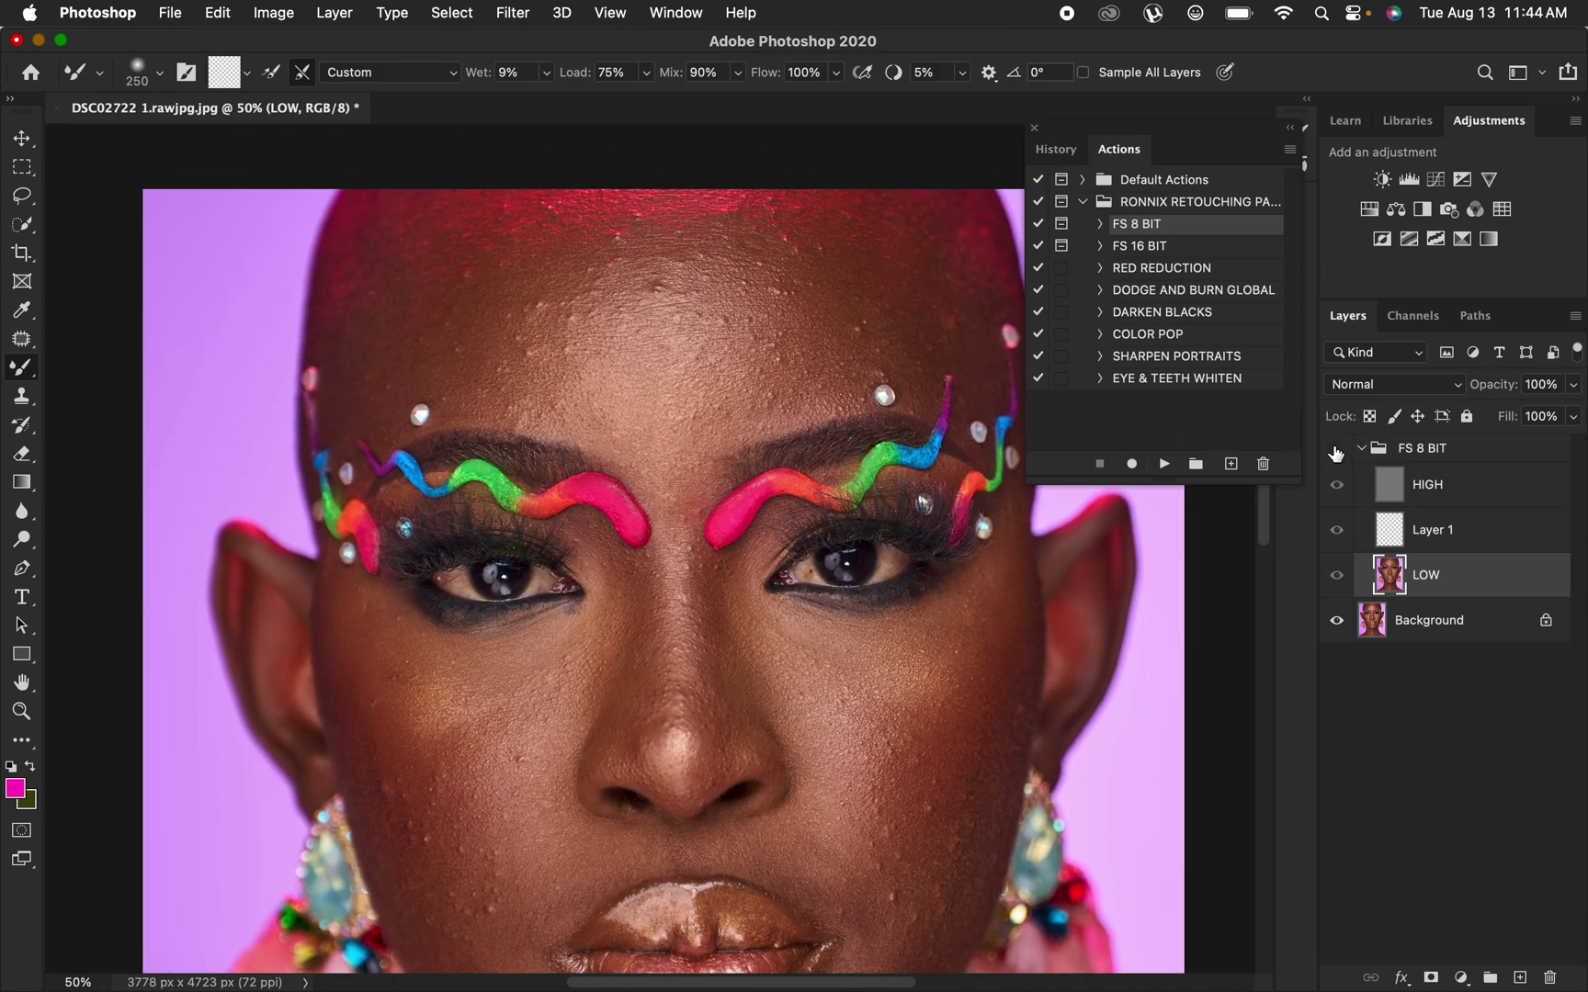
pyautogui.click(1336, 448)
pyautogui.click(1336, 449)
pyautogui.click(1336, 449)
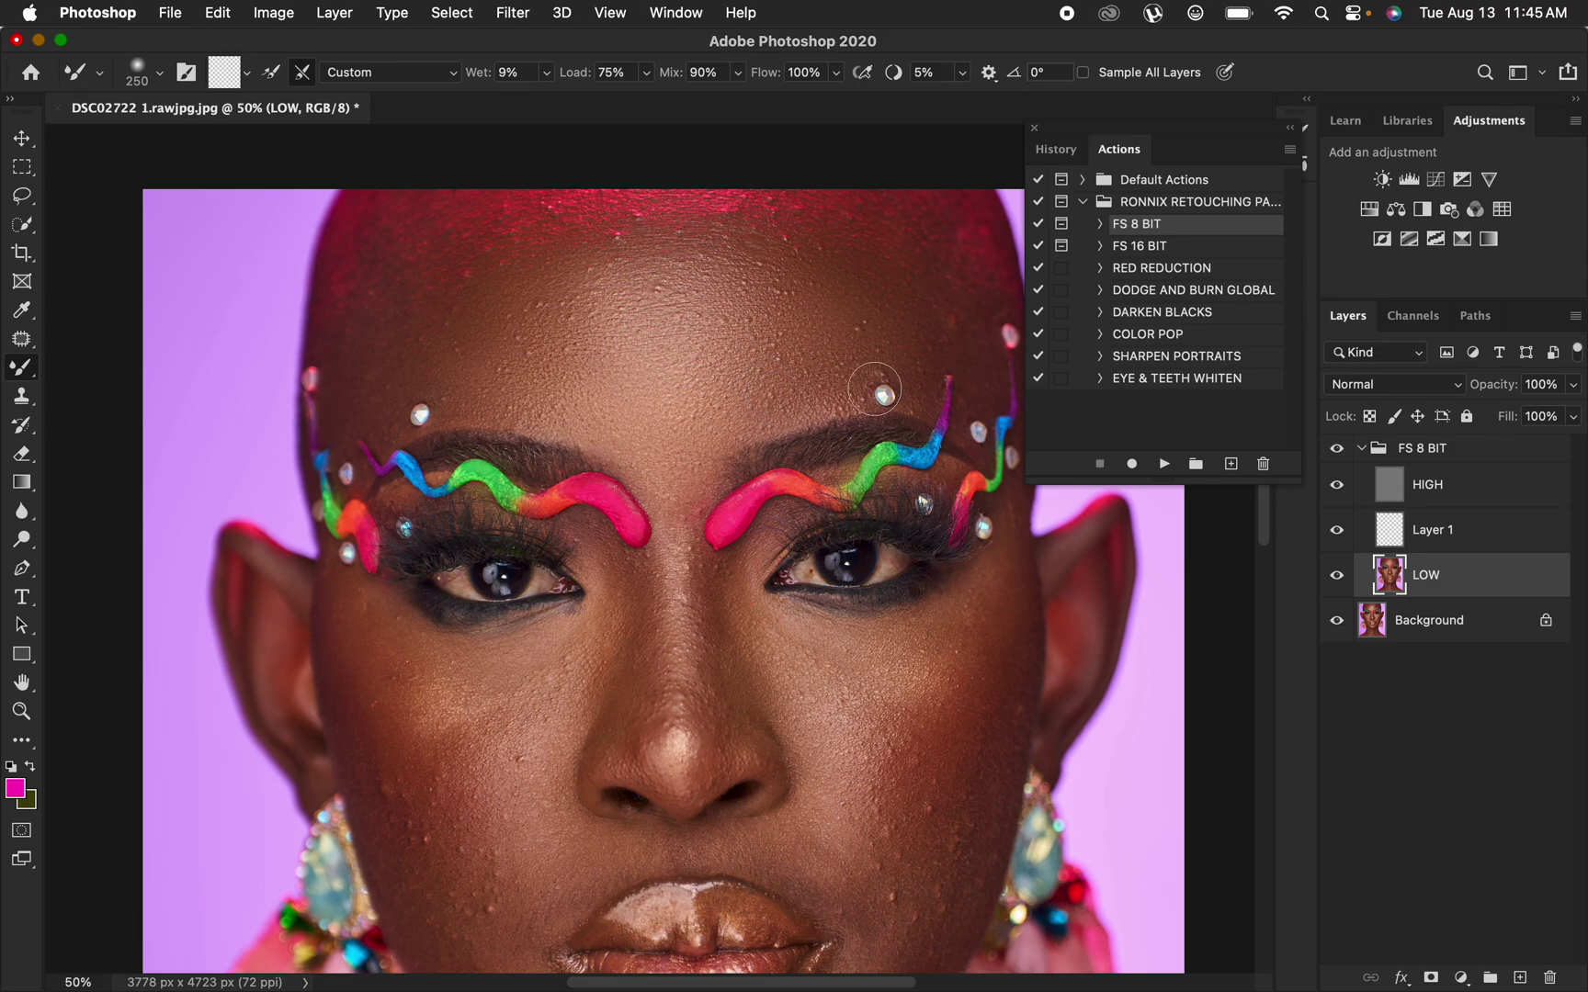
pyautogui.click(1338, 449)
pyautogui.click(1338, 449)
pyautogui.click(1033, 132)
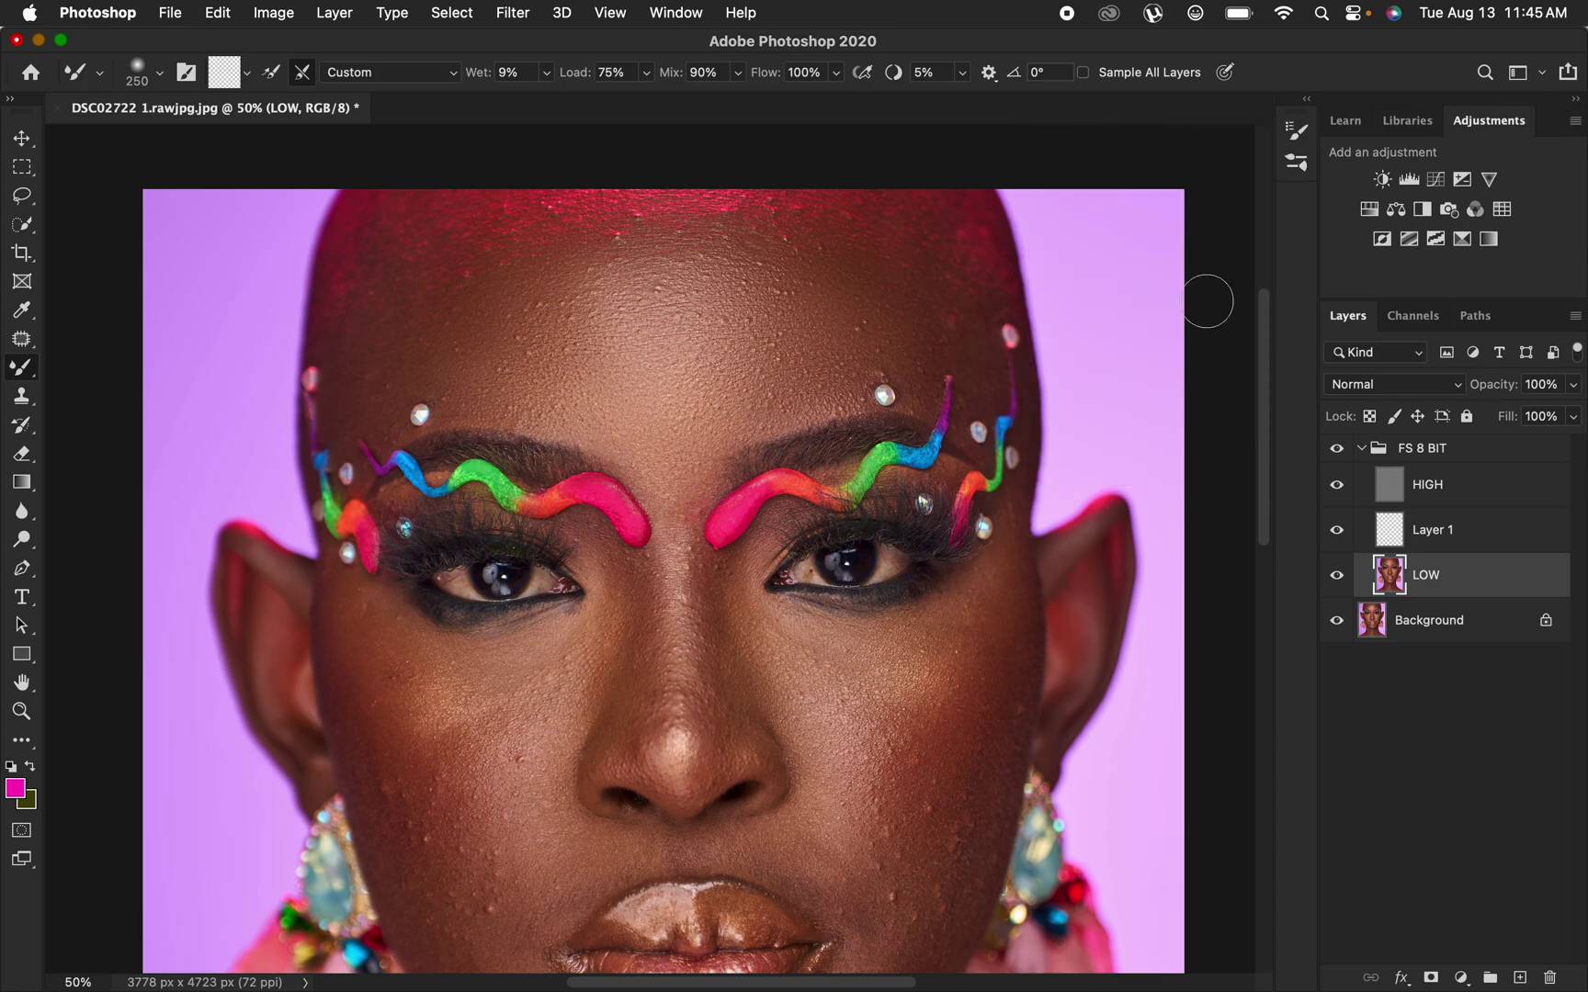